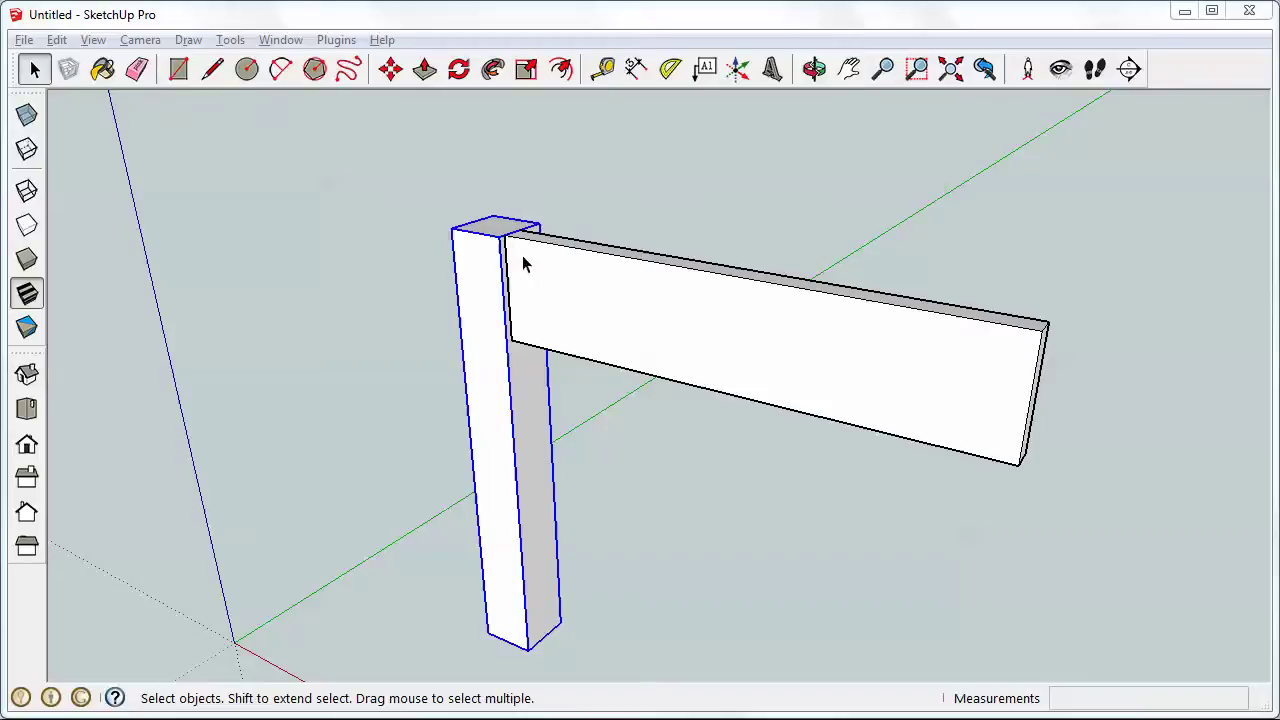
- Select the apron, then orbit to view the joint head-on and from above
{"action": "left_click", "coordinate": [341, 294]}
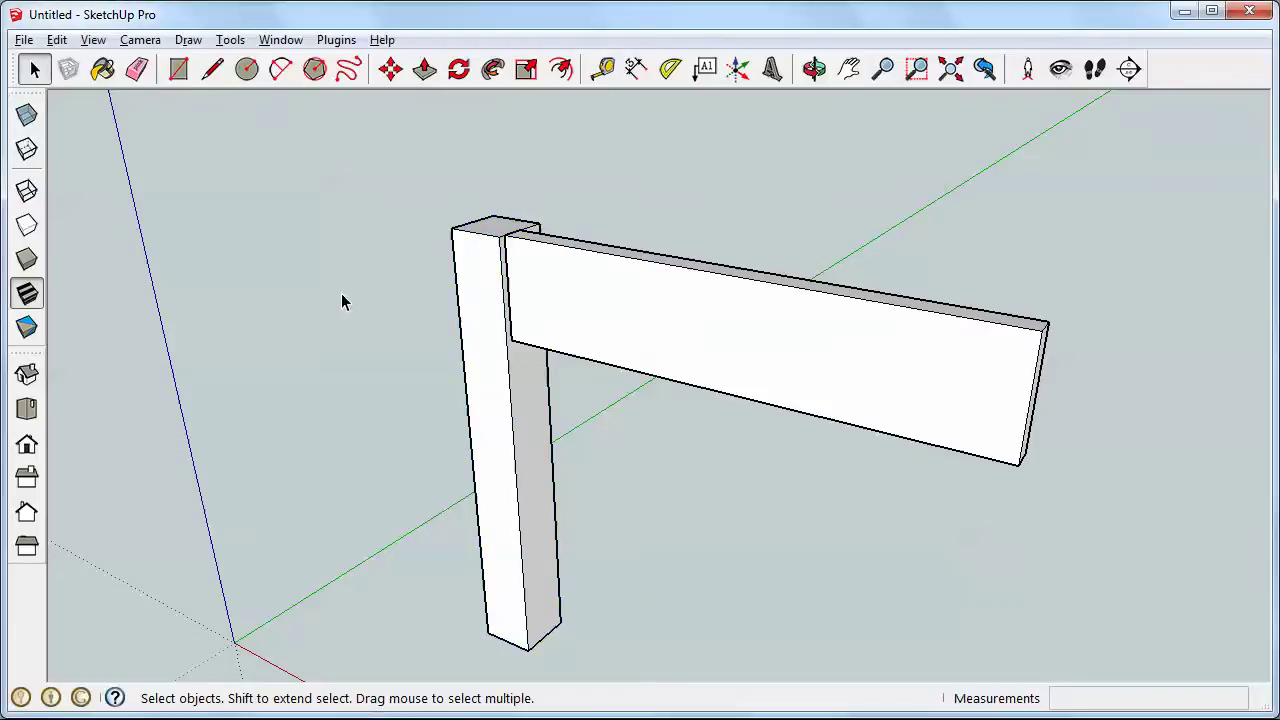
{"action": "left_click", "coordinate": [467, 309]}
{"action": "left_click", "coordinate": [577, 311]}
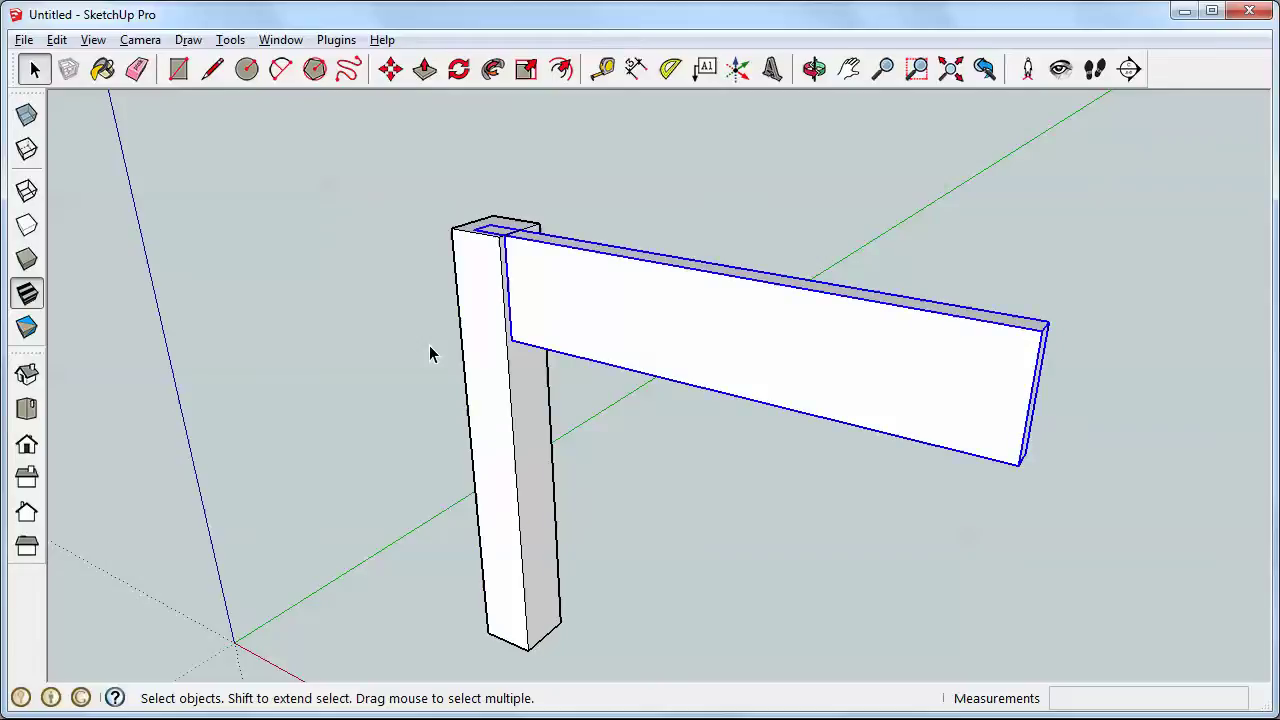
{"action": "key", "text": "o"}
{"action": "left_click_drag", "start_coordinate": [474, 294], "coordinate": [877, 214]}
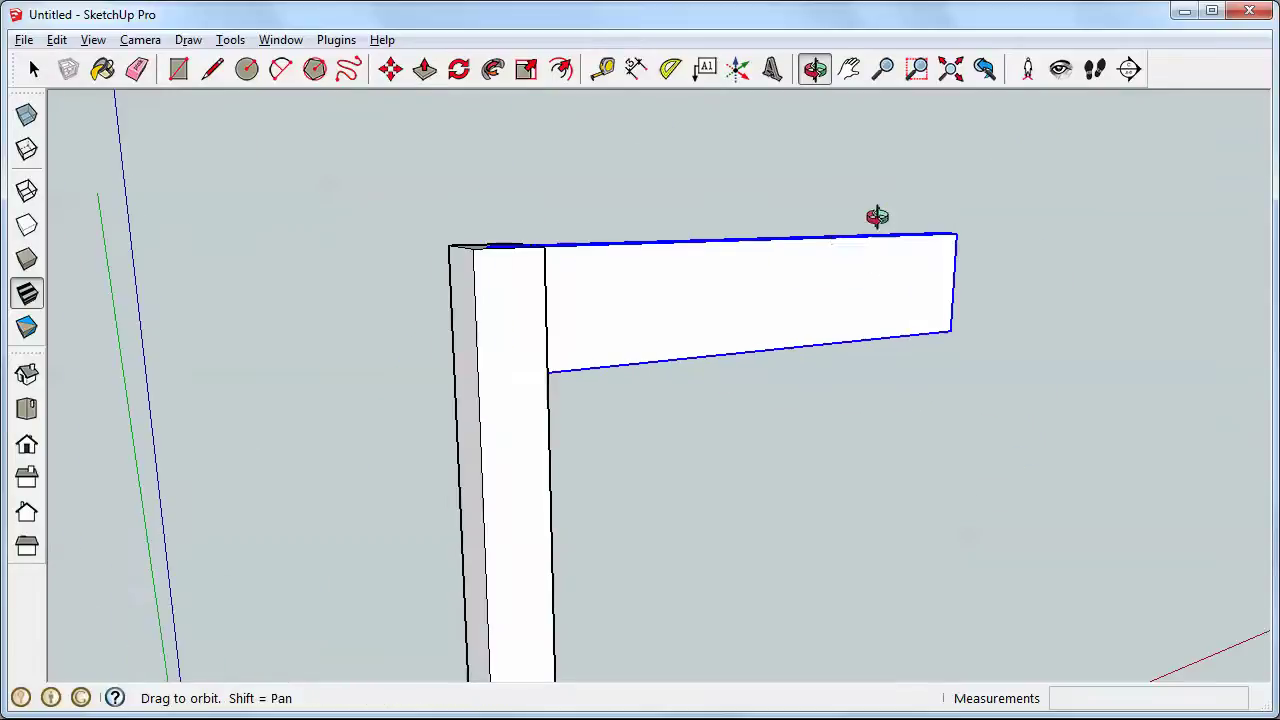
{"action": "left_click_drag", "start_coordinate": [494, 317], "coordinate": [503, 366]}
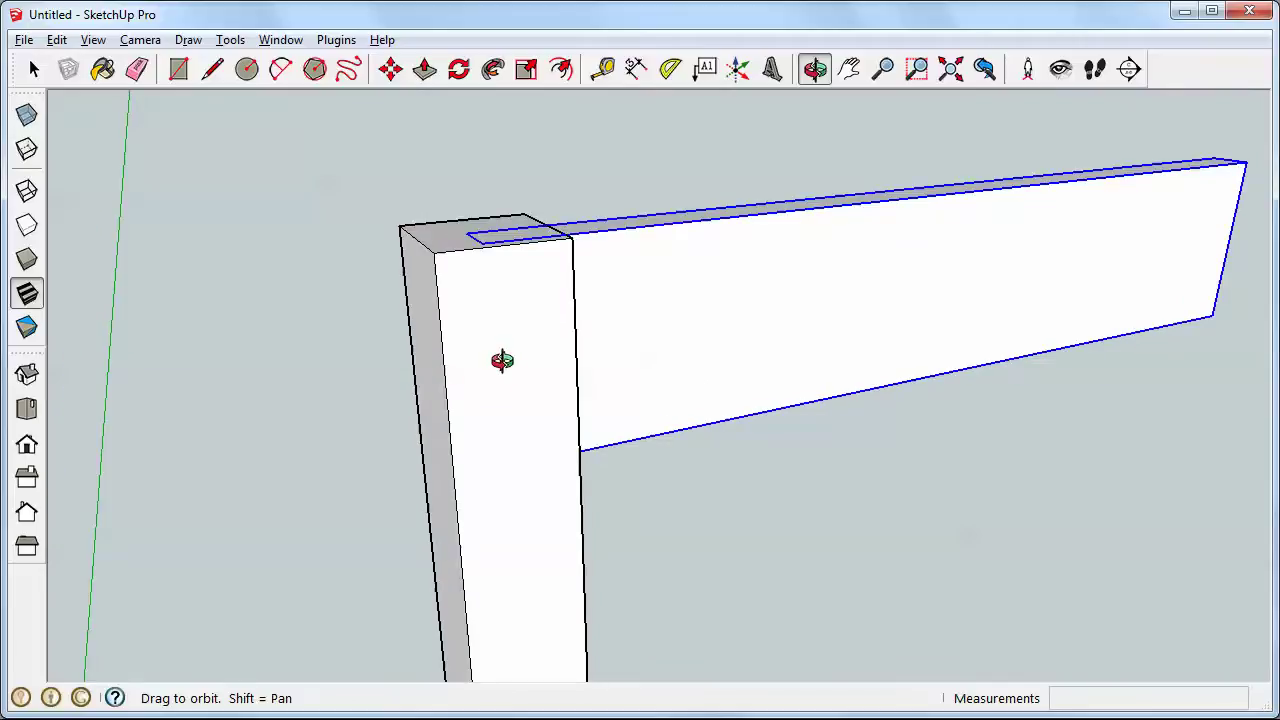
- Turn on X-ray, zoom in on the joint, and clear the apron selection
{"action": "key", "text": "x"}
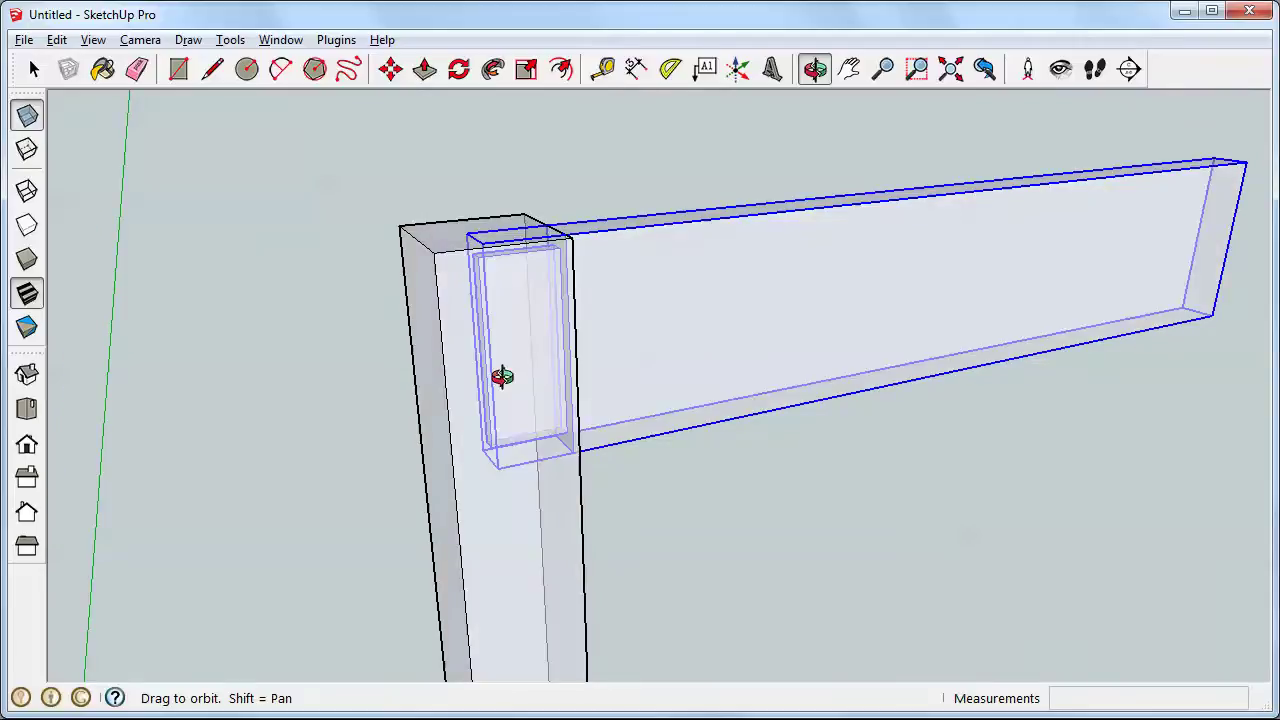
{"action": "scroll", "coordinate": [501, 366], "scroll_direction": "up", "scroll_amount": 3}
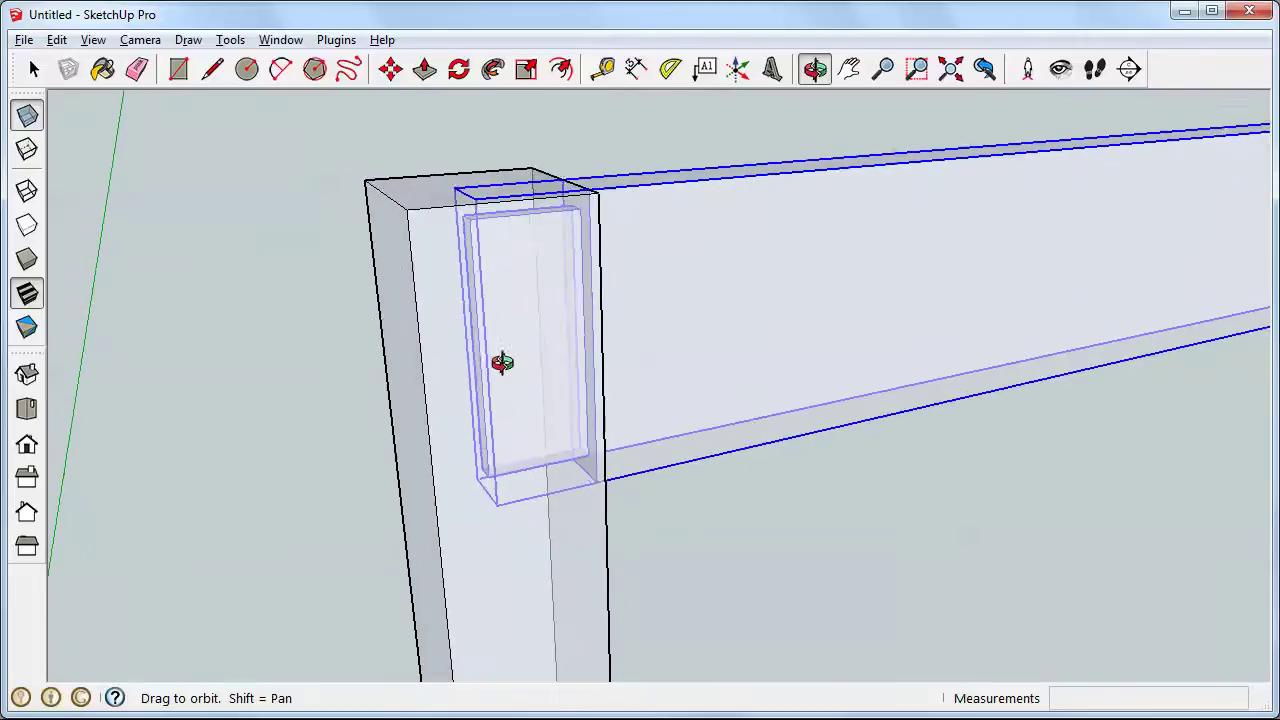
{"action": "key", "text": "space"}
{"action": "left_click", "coordinate": [646, 121]}
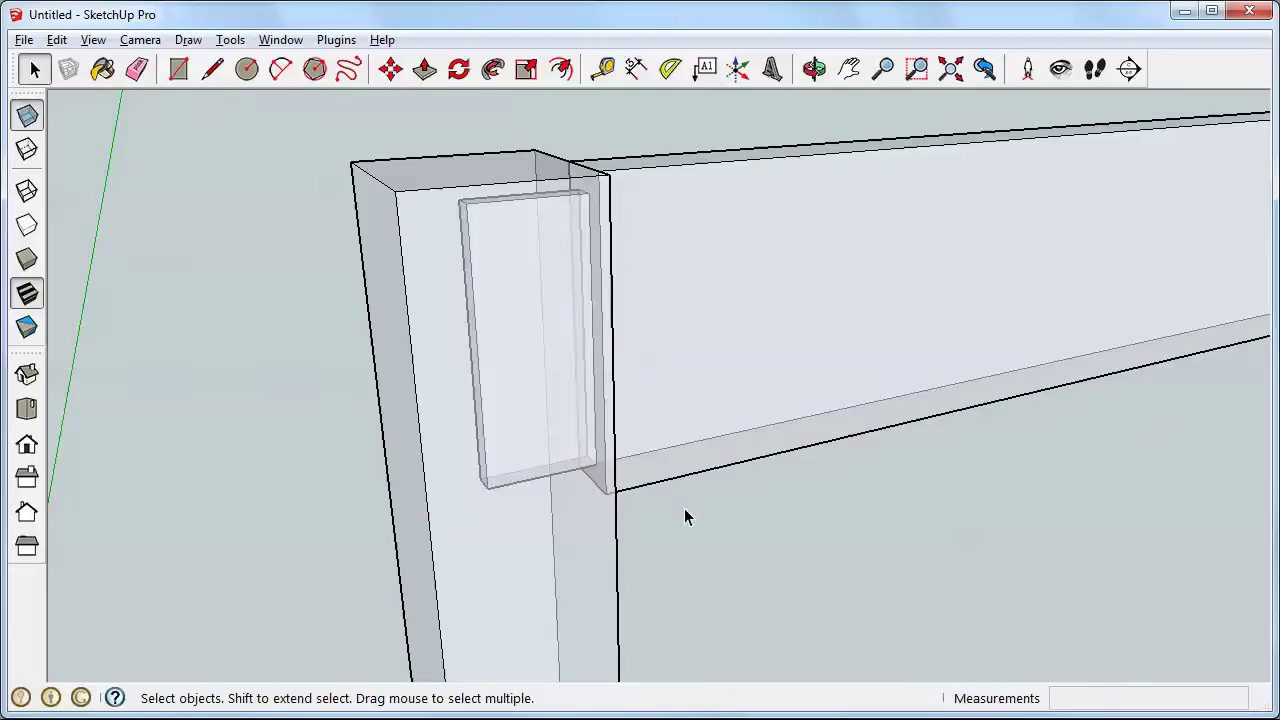
- Turn X-ray back off and orbit around the leg and apron
{"action": "key", "text": "x"}
{"action": "middle_click_drag", "start_coordinate": [757, 393], "coordinate": [336, 333]}
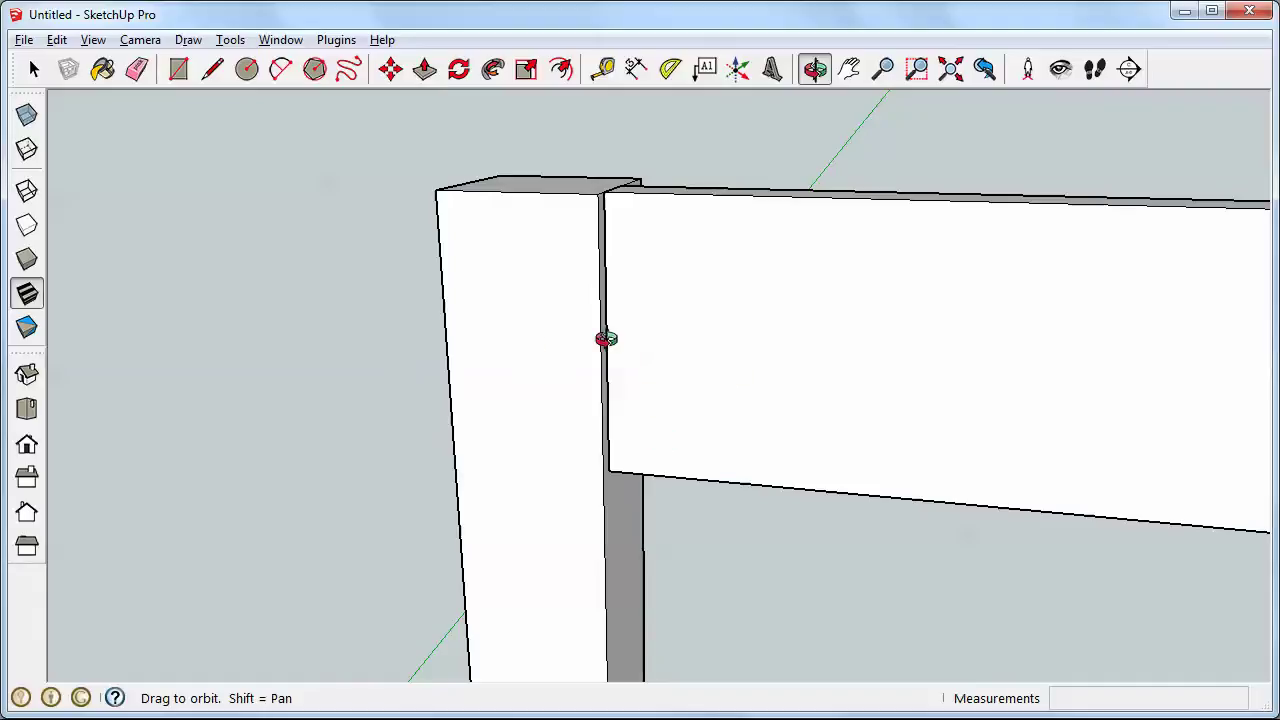
{"action": "key", "text": "space"}
- Delete the leg, orbit around the remaining apron, and open the apron group for editing
{"action": "left_click", "coordinate": [489, 310]}
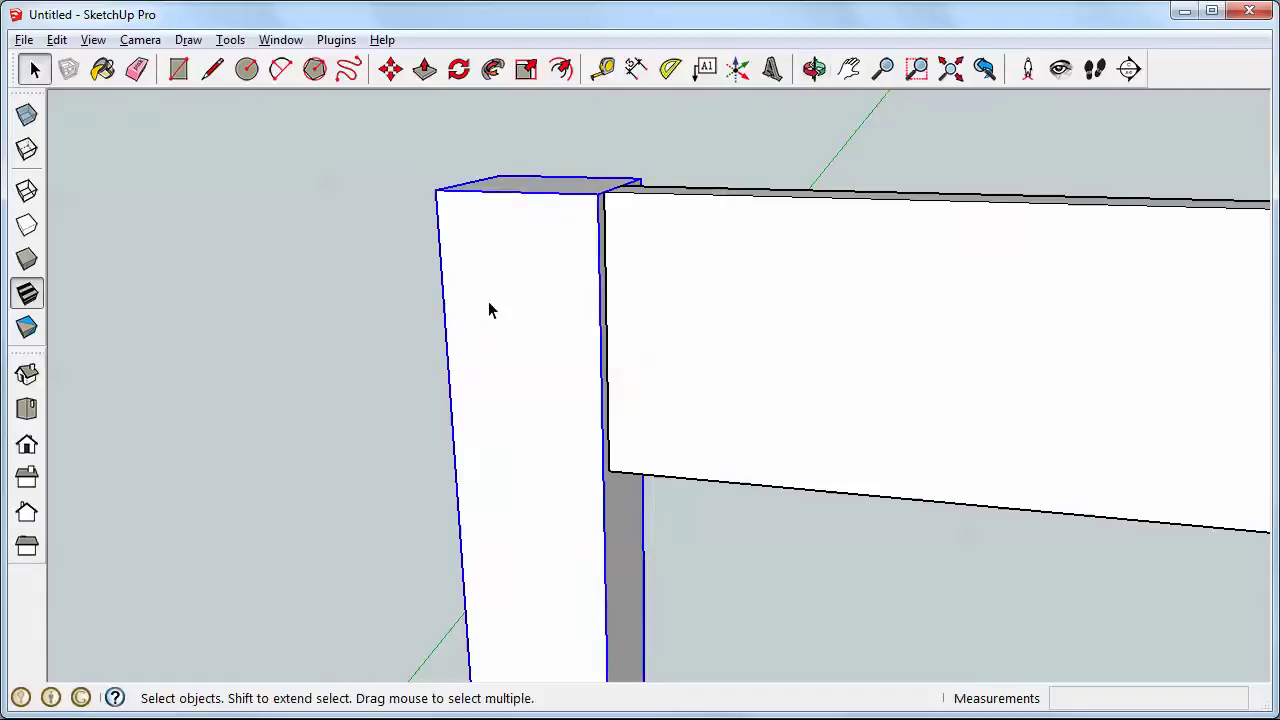
{"action": "key", "text": "Delete"}
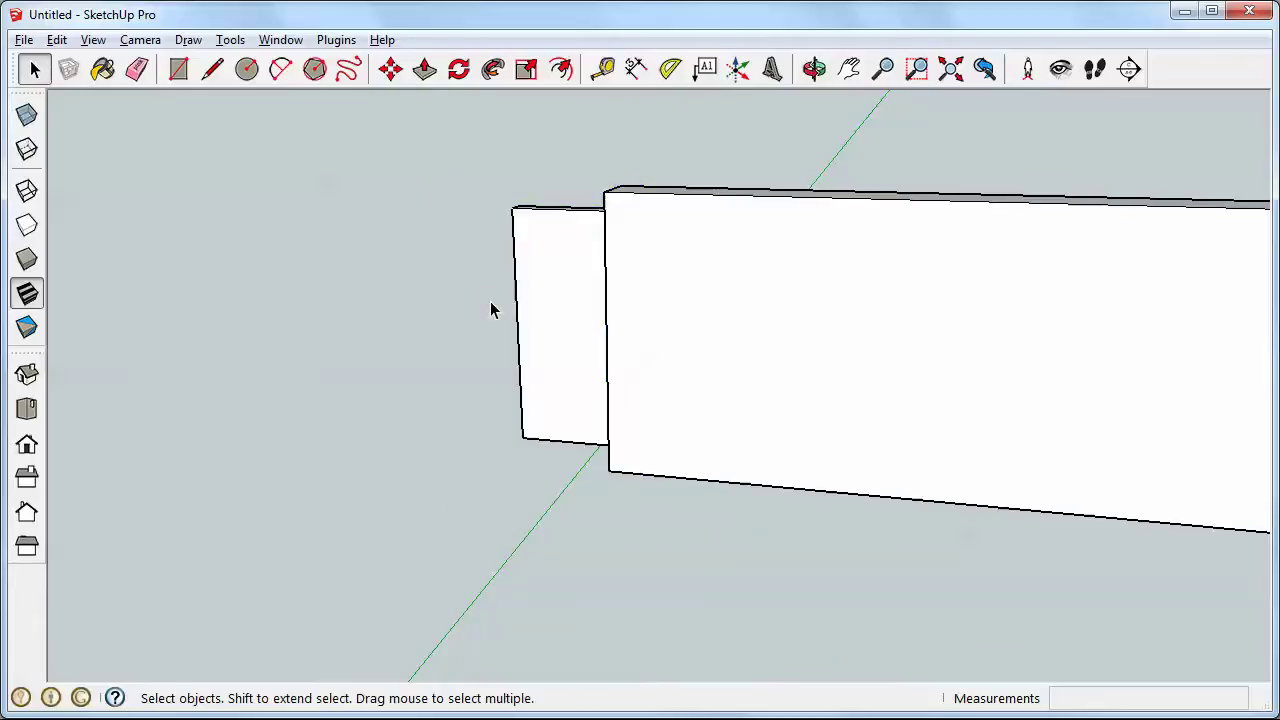
{"action": "key", "text": "o"}
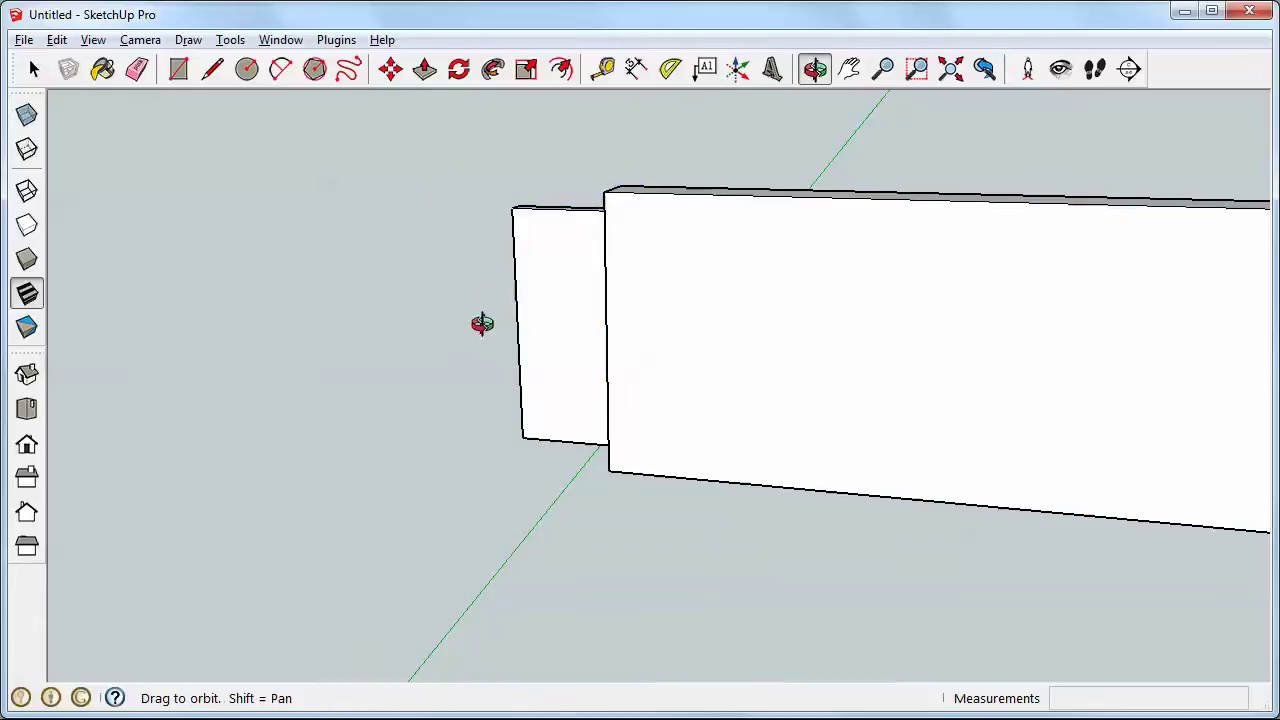
{"action": "left_click_drag", "start_coordinate": [480, 323], "coordinate": [737, 346]}
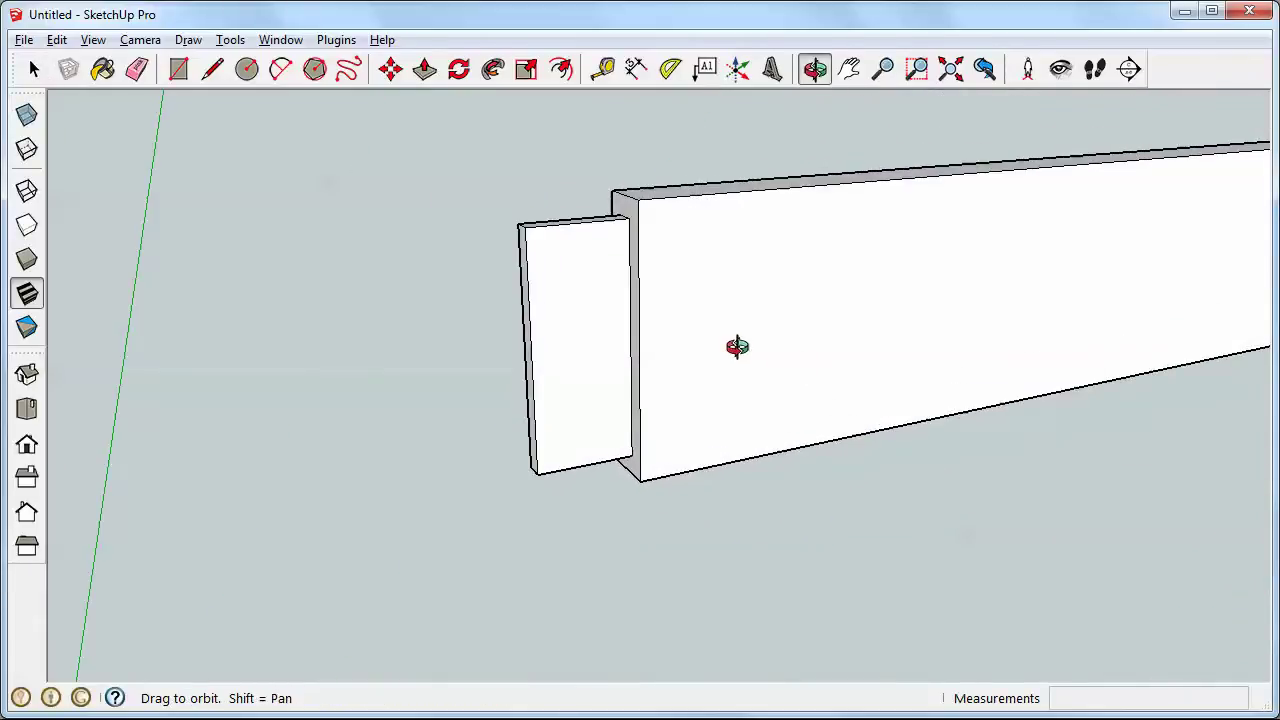
{"action": "key", "text": "space"}
{"action": "double_click", "coordinate": [688, 312]}
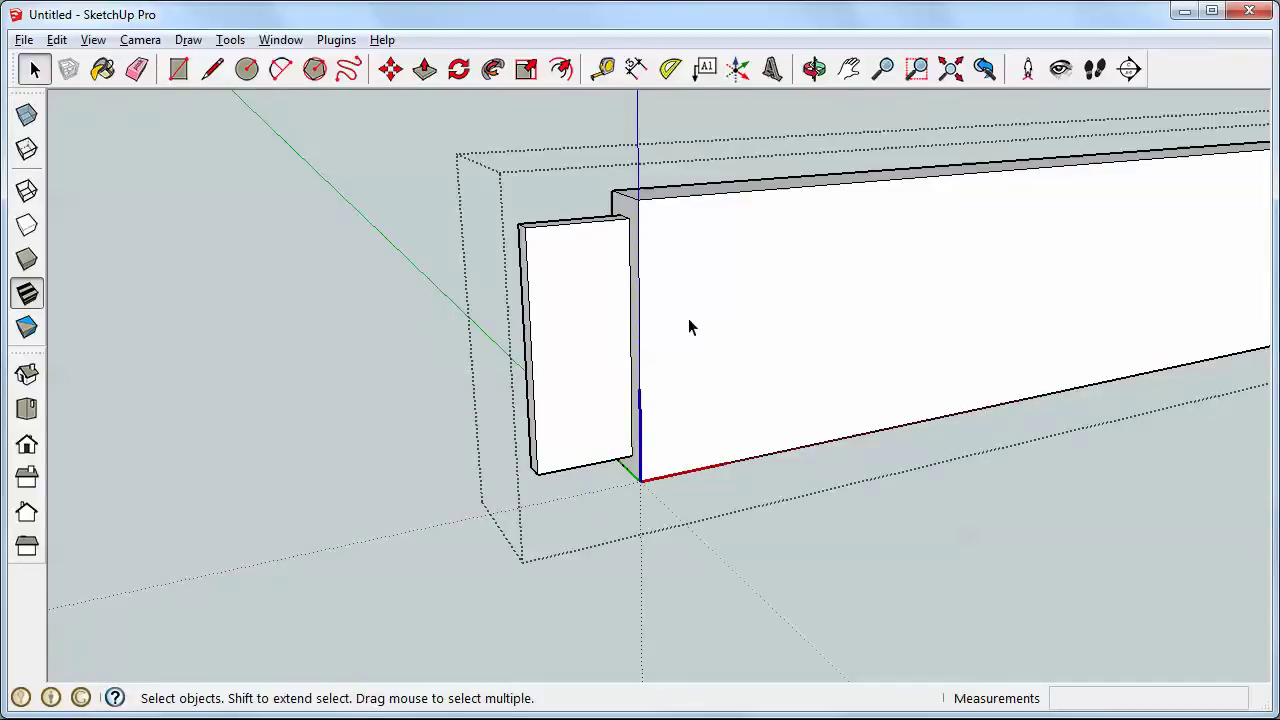
- Orbit to a straight-on view of the apron's tenon end, then tilt slightly
{"action": "key", "text": "o"}
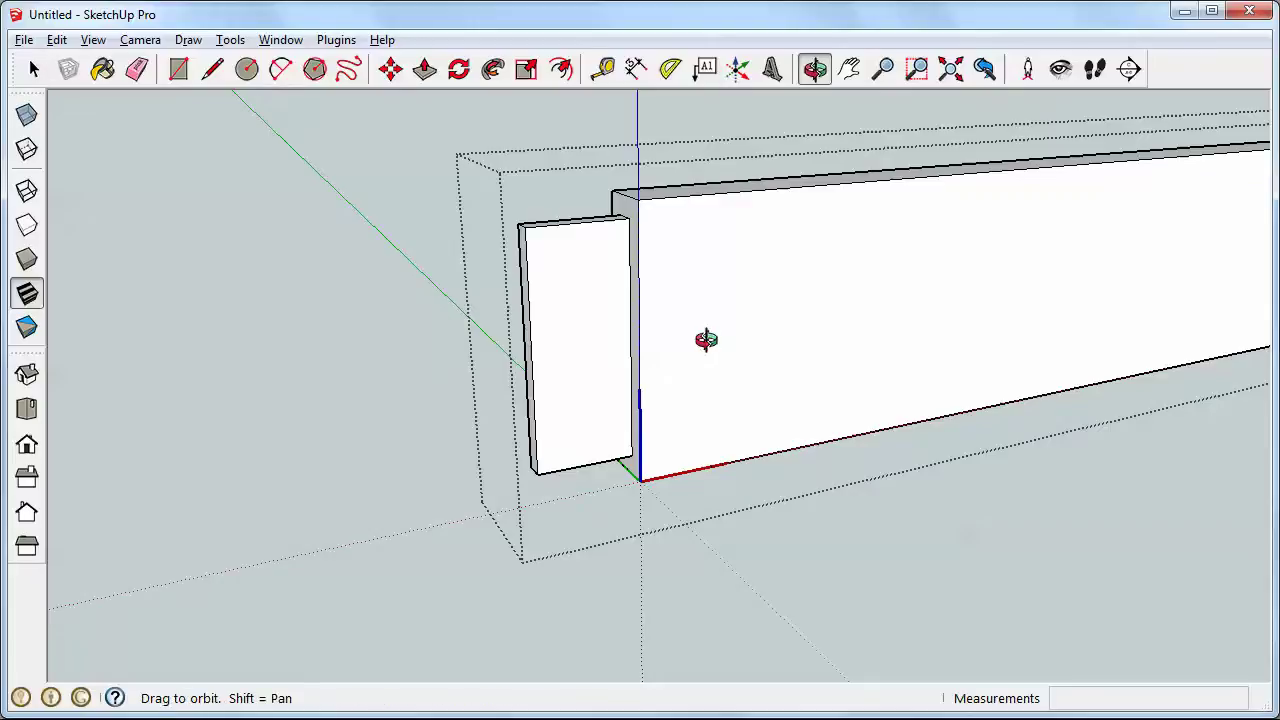
{"action": "left_click_drag", "start_coordinate": [703, 337], "coordinate": [534, 247]}
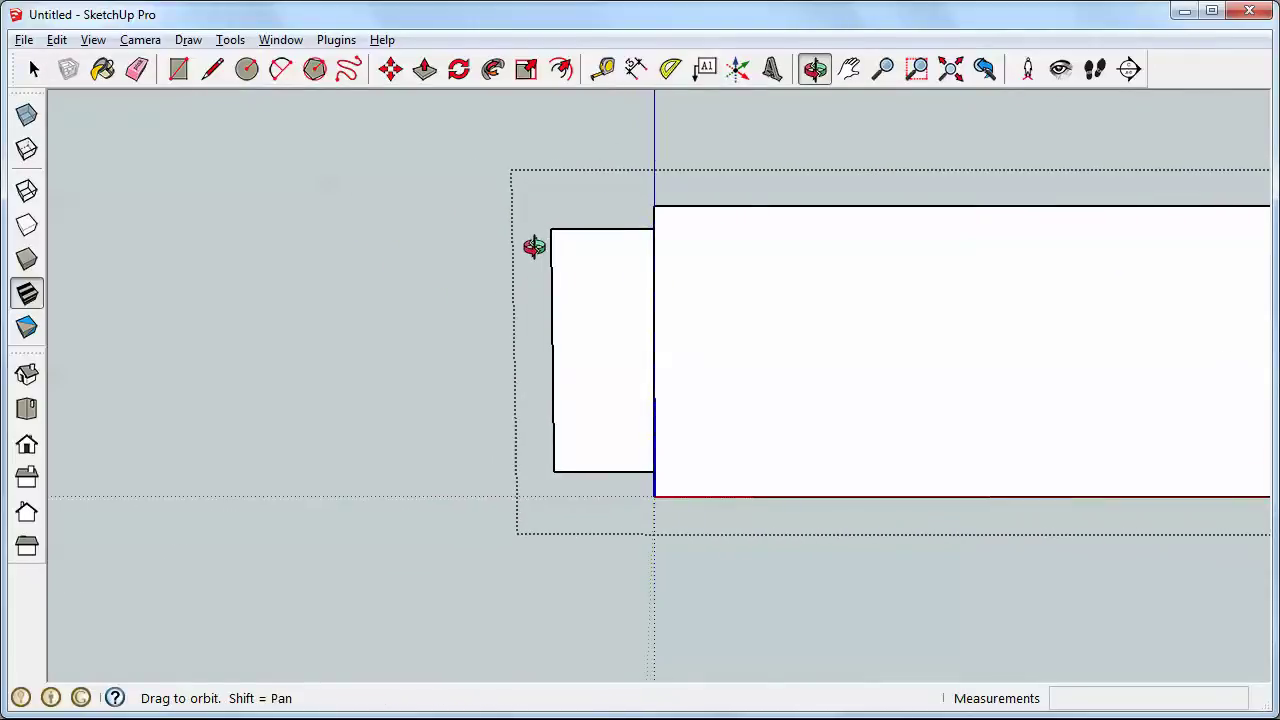
{"action": "key", "text": "space"}
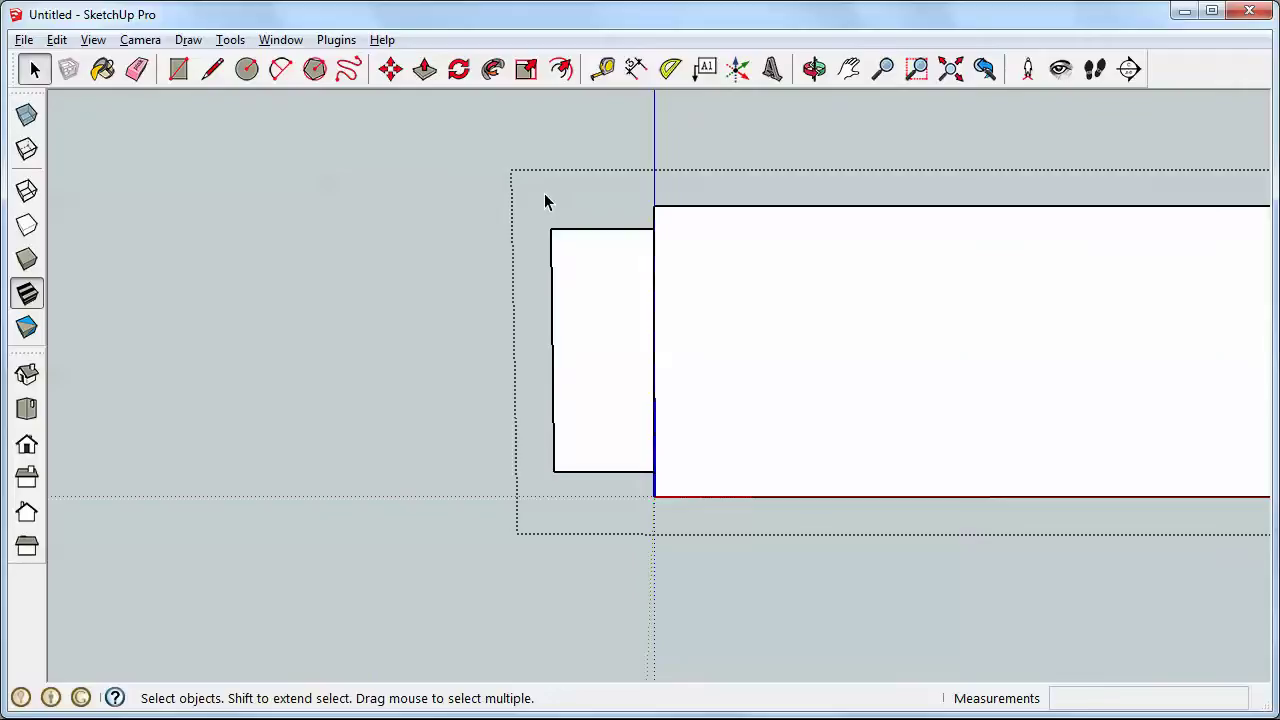
{"action": "key", "text": "o"}
{"action": "left_click_drag", "start_coordinate": [670, 411], "coordinate": [726, 389]}
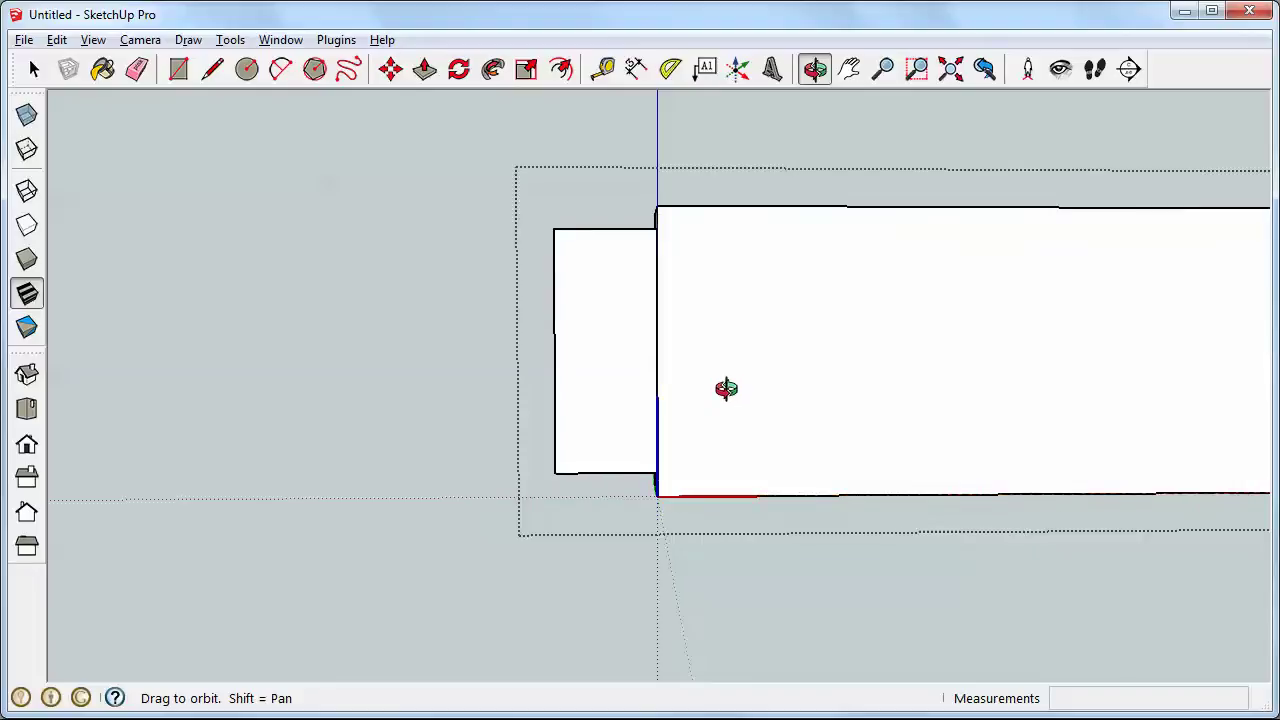
{"action": "key", "text": "space"}
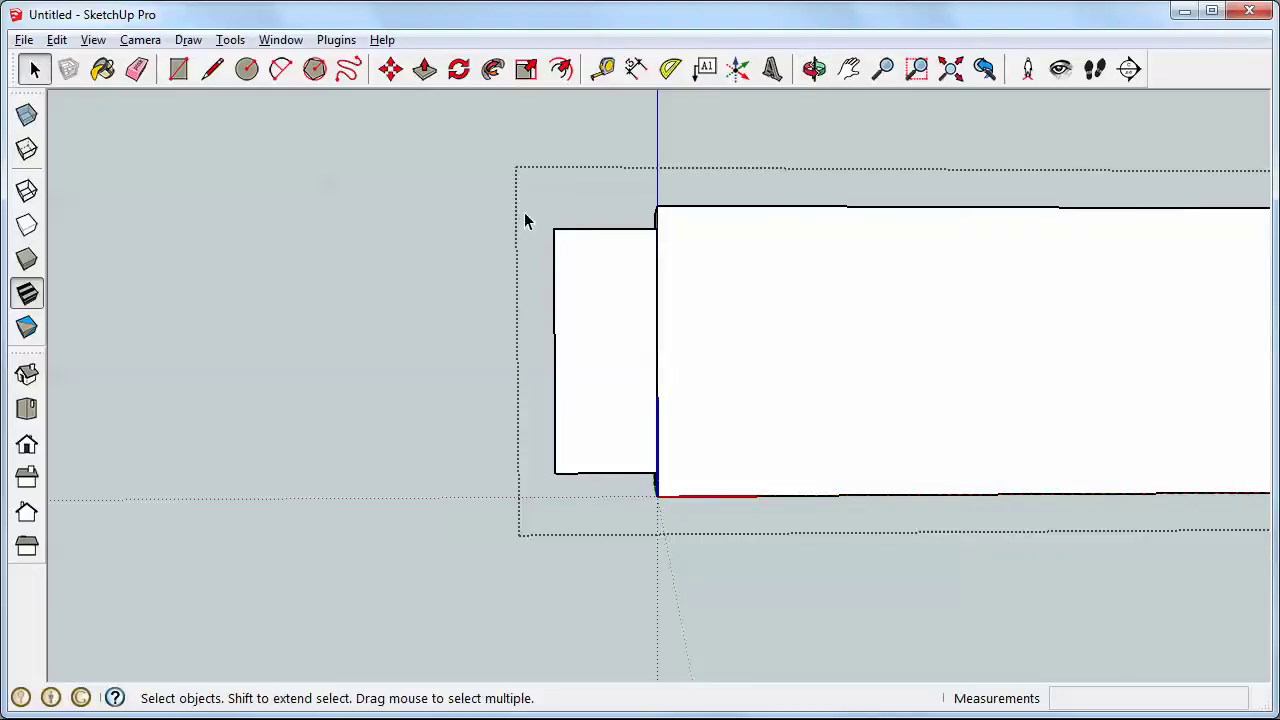
- Window-select the entire tenon block and orbit to check it in perspective
{"action": "left_click_drag", "start_coordinate": [535, 221], "coordinate": [688, 484]}
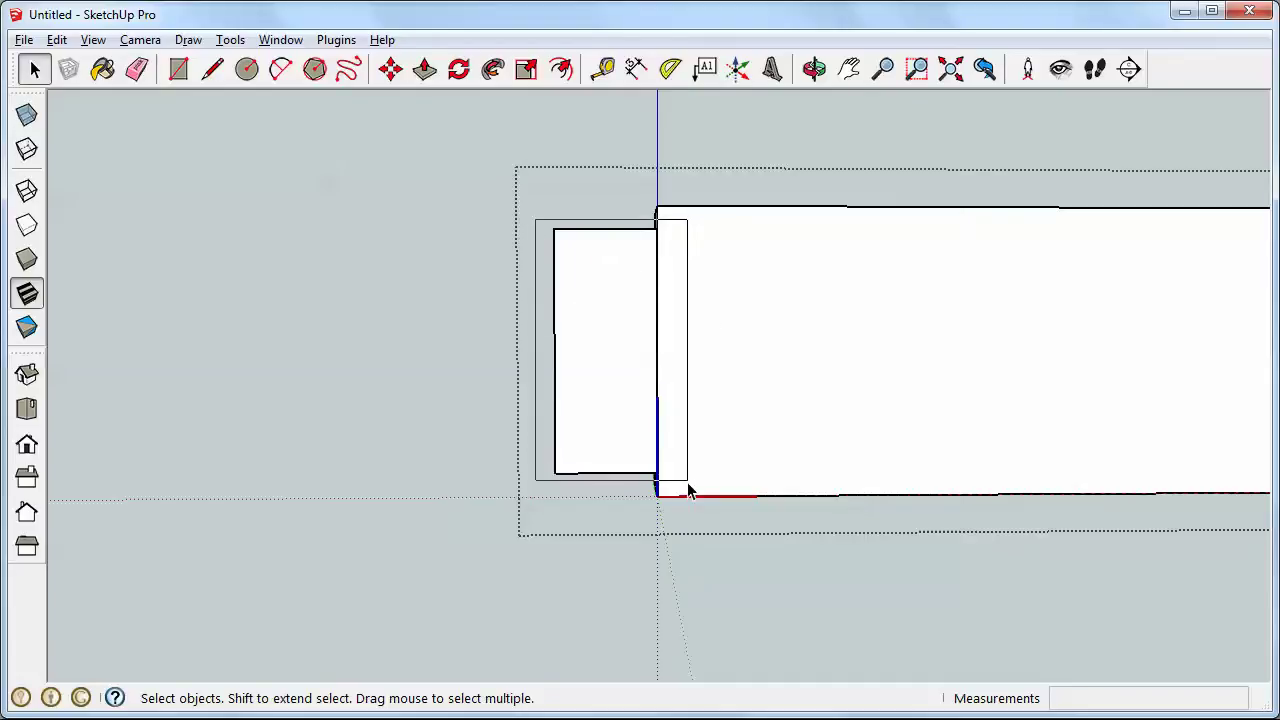
{"action": "left_click_drag", "start_coordinate": [688, 484], "coordinate": [694, 488]}
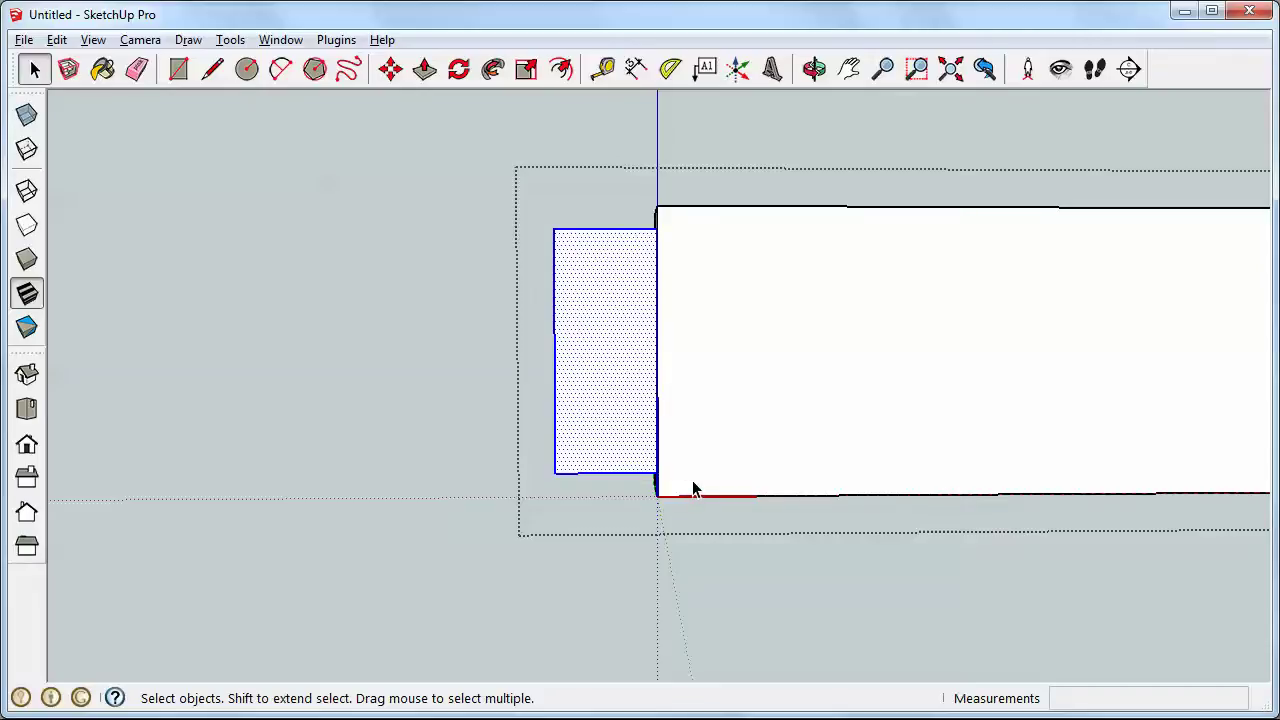
{"action": "key", "text": "o"}
{"action": "left_click_drag", "start_coordinate": [600, 374], "coordinate": [831, 398]}
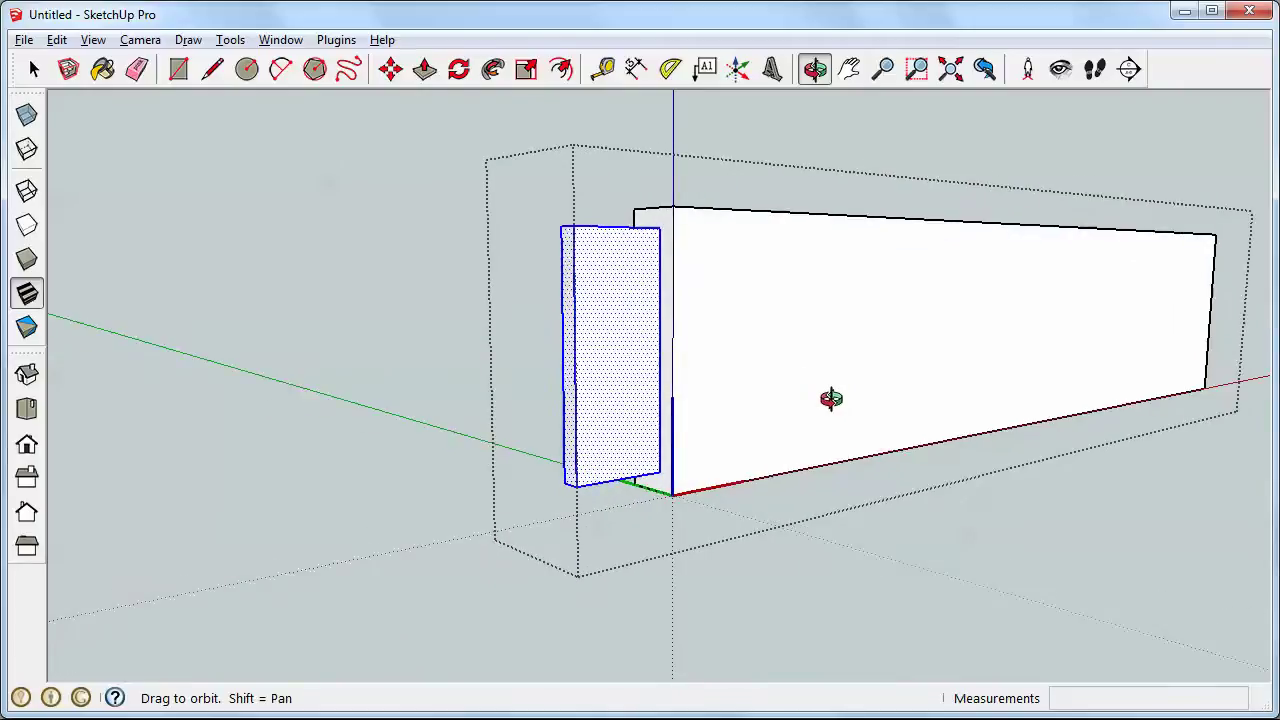
- Copy the selected tenon with Edit > Copy and exit the apron group
{"action": "left_click", "coordinate": [60, 42]}
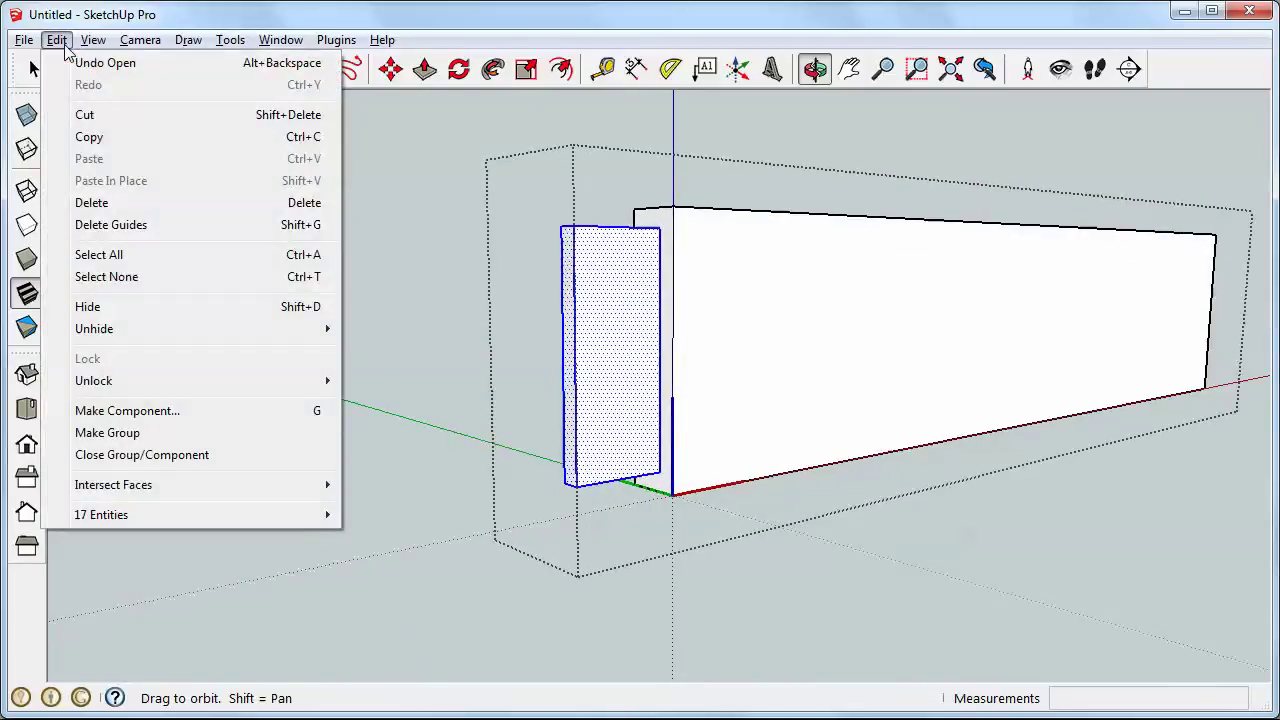
{"action": "left_click", "coordinate": [89, 138]}
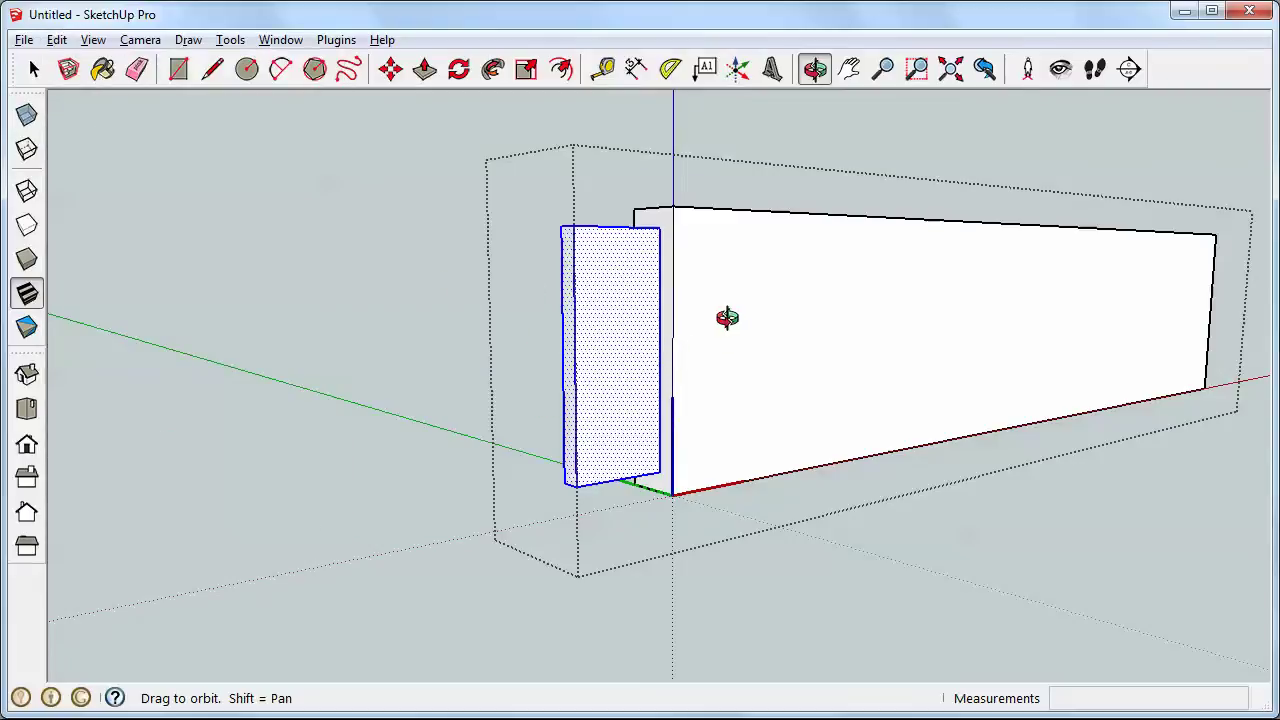
{"action": "key", "text": "space"}
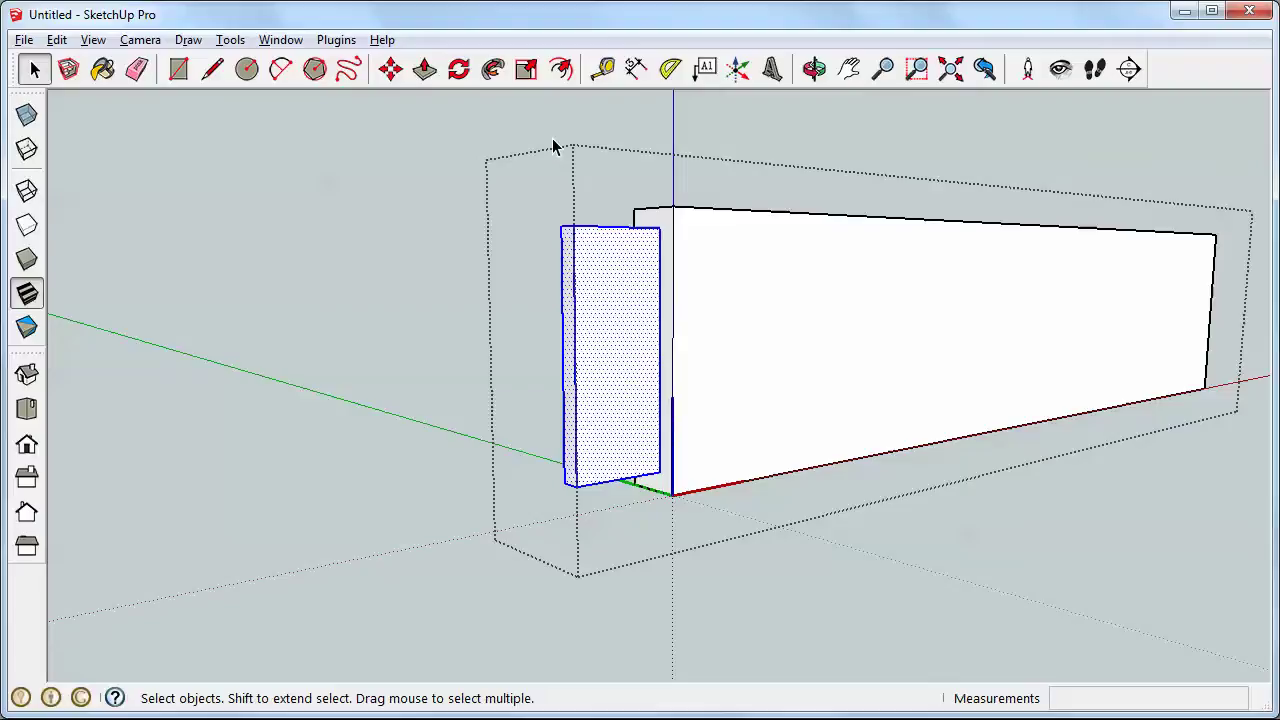
{"action": "left_click", "coordinate": [549, 137]}
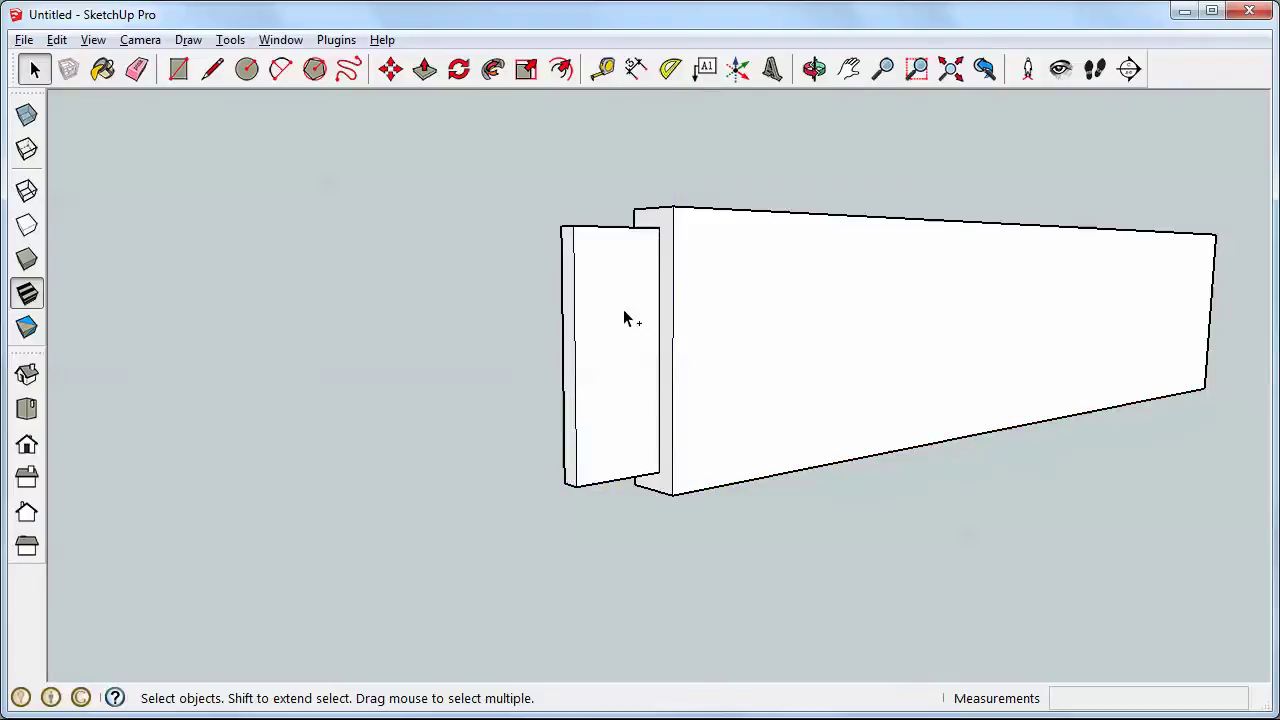
- Undo the last change, orbit around the joint, then select the whole apron and remove it
{"action": "key", "text": "ctrl+z"}
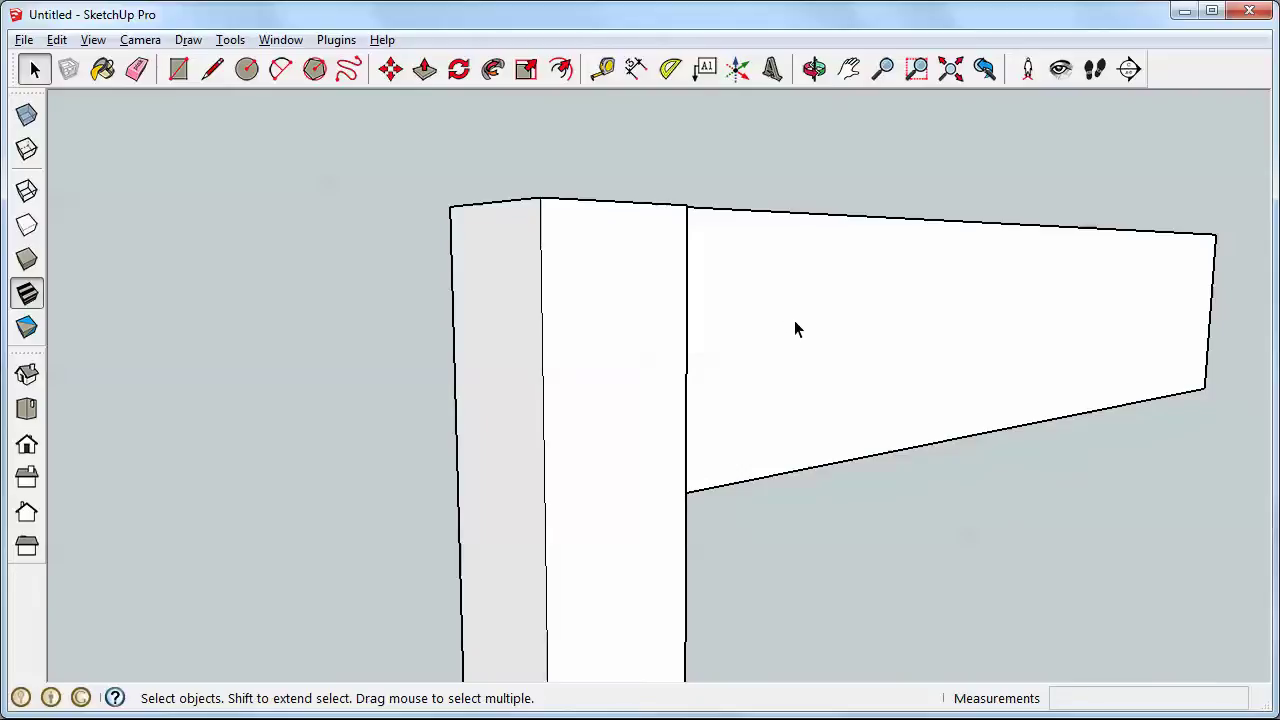
{"action": "key", "text": "o"}
{"action": "left_click_drag", "start_coordinate": [797, 331], "coordinate": [406, 375]}
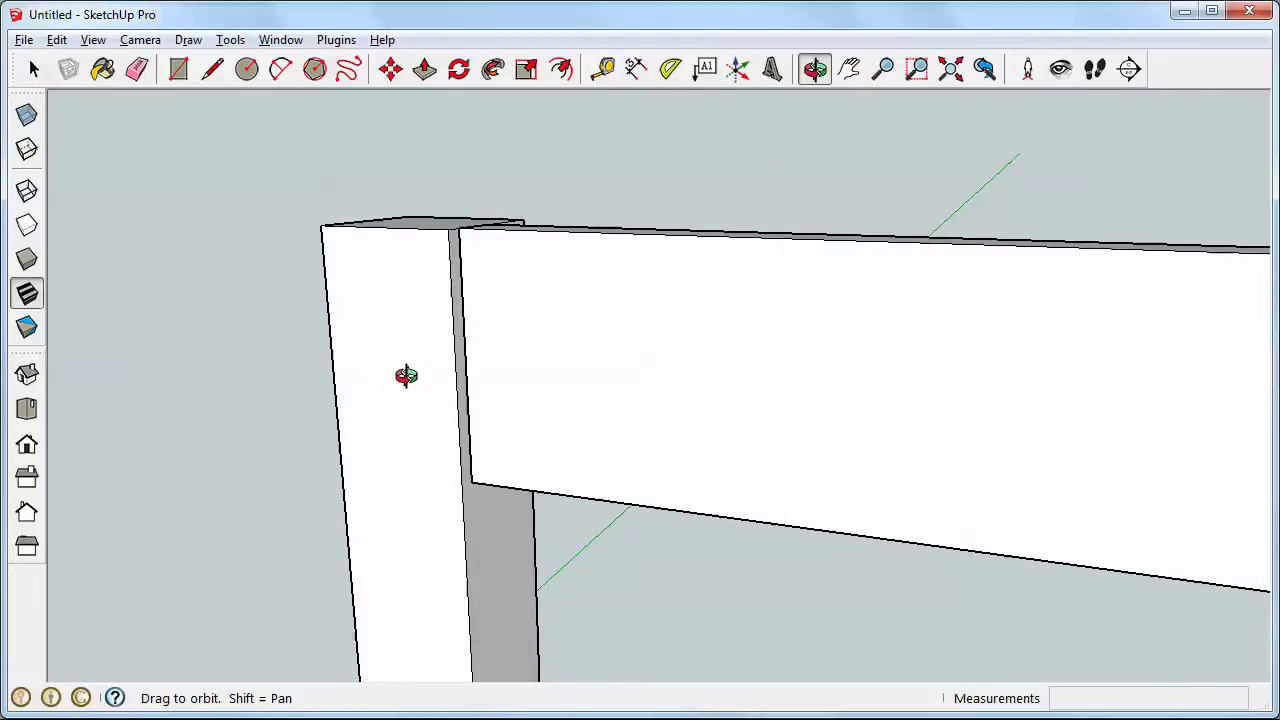
{"action": "key", "text": "space"}
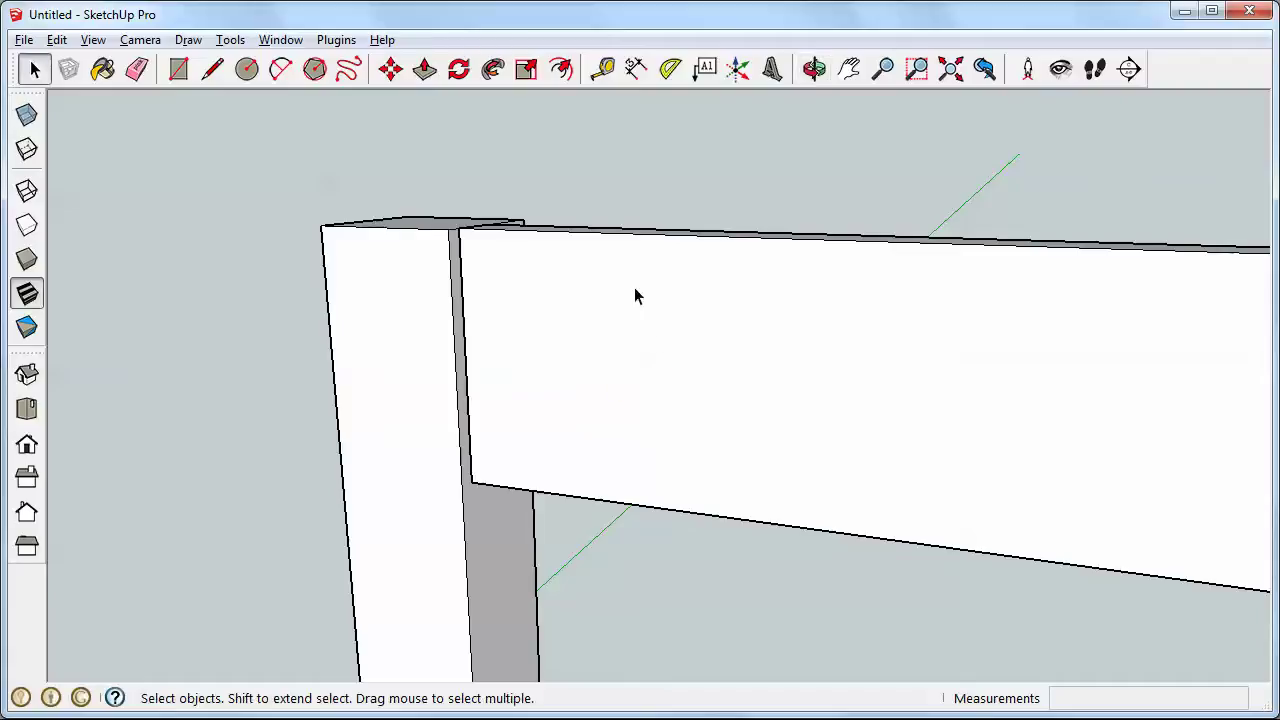
{"action": "triple_click", "coordinate": [657, 316]}
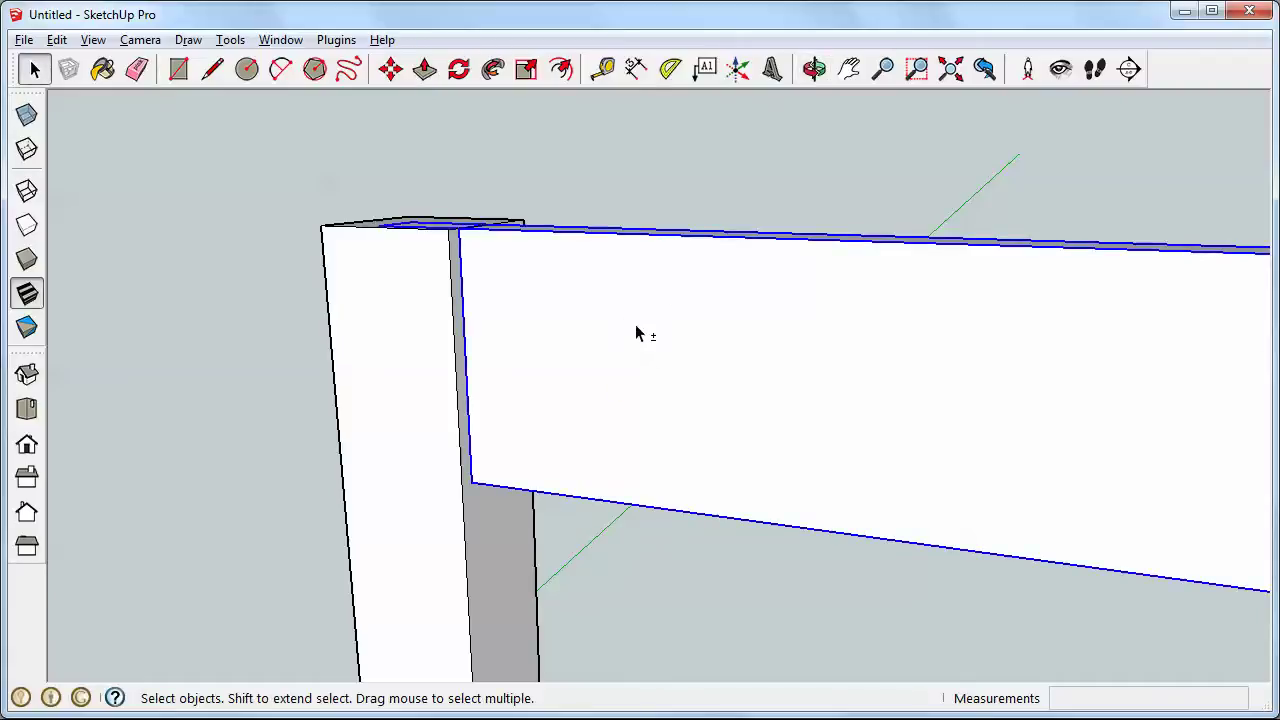
{"action": "key", "text": "Delete"}
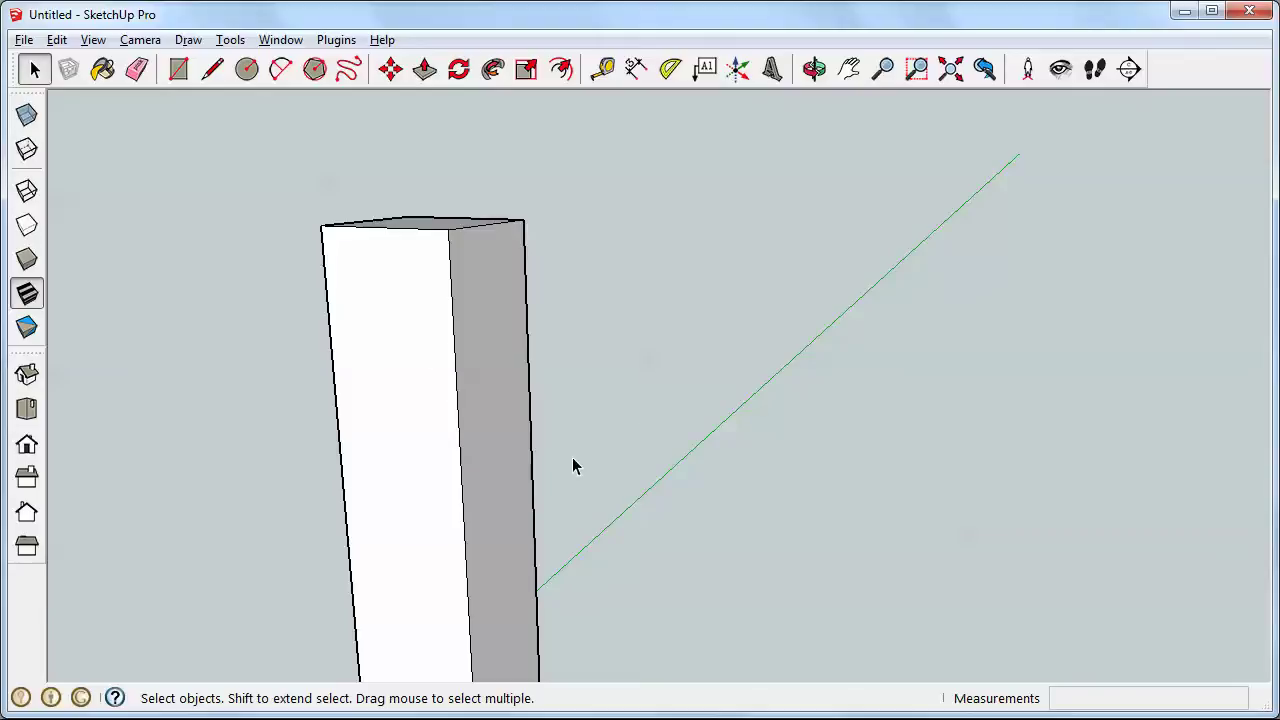
- Open the leg group and Paste In Place the copied tenon
{"action": "double_click", "coordinate": [424, 381]}
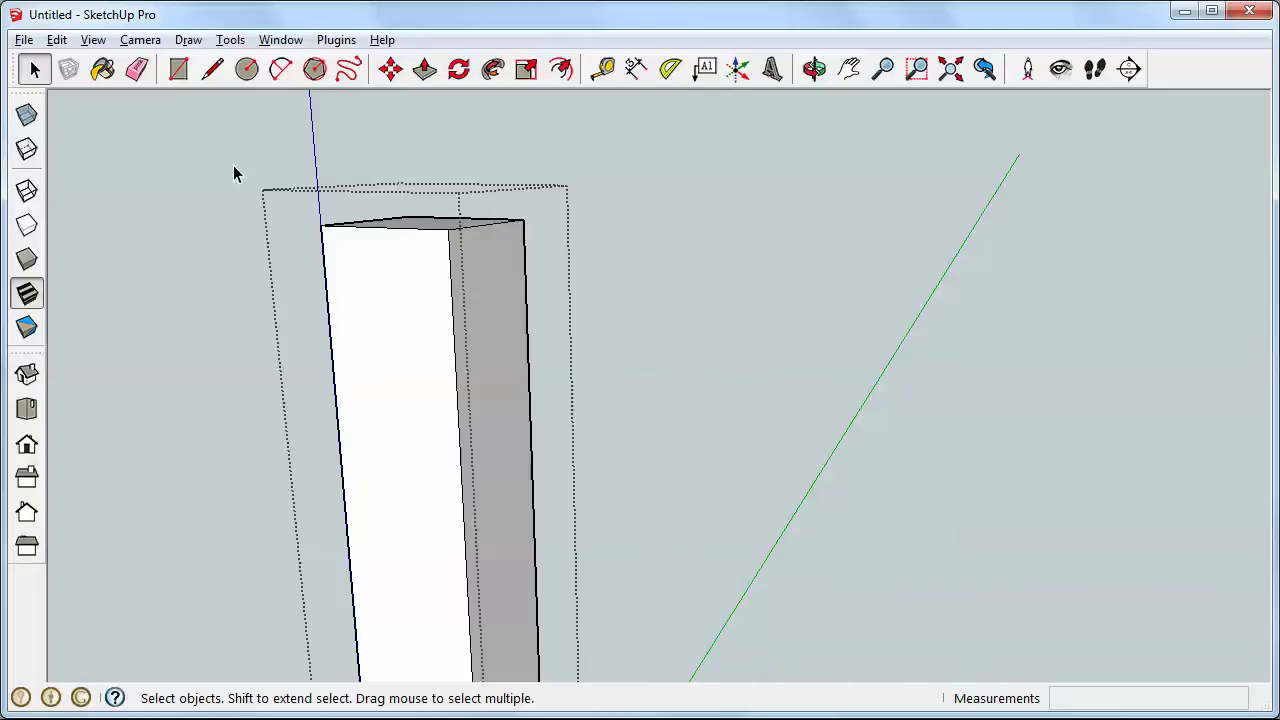
{"action": "left_click", "coordinate": [57, 40]}
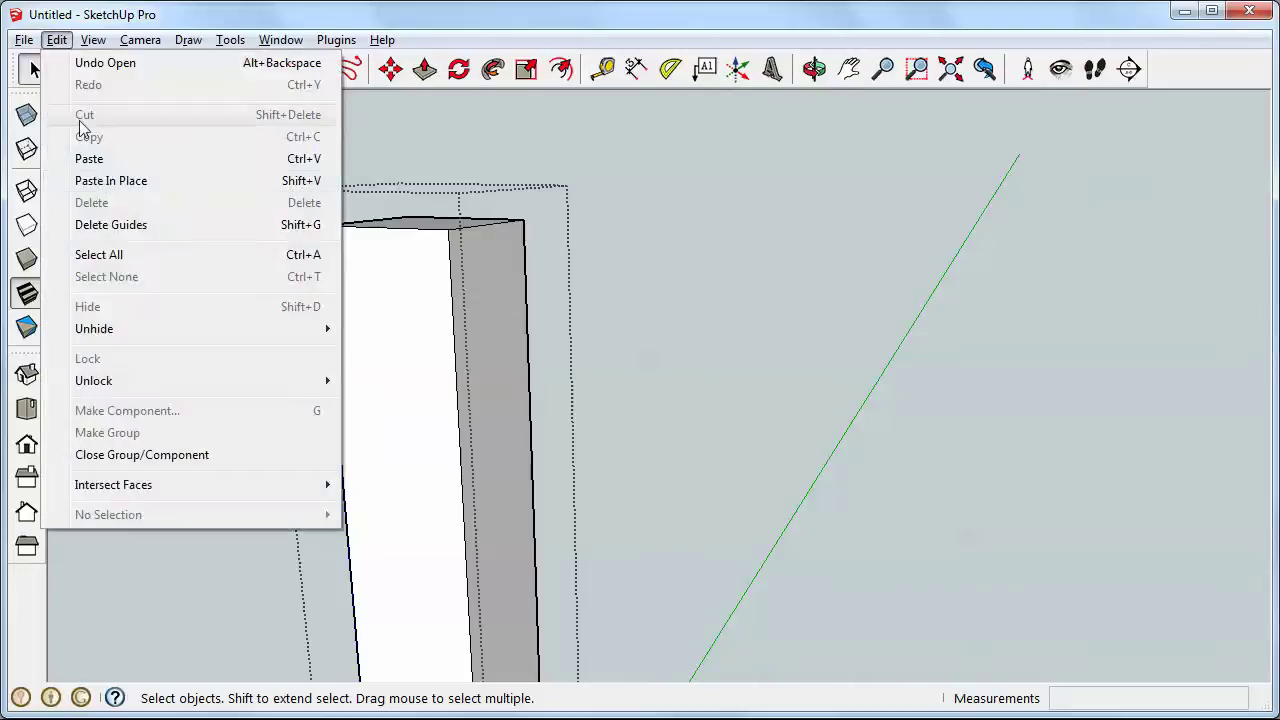
{"action": "left_click", "coordinate": [108, 184]}
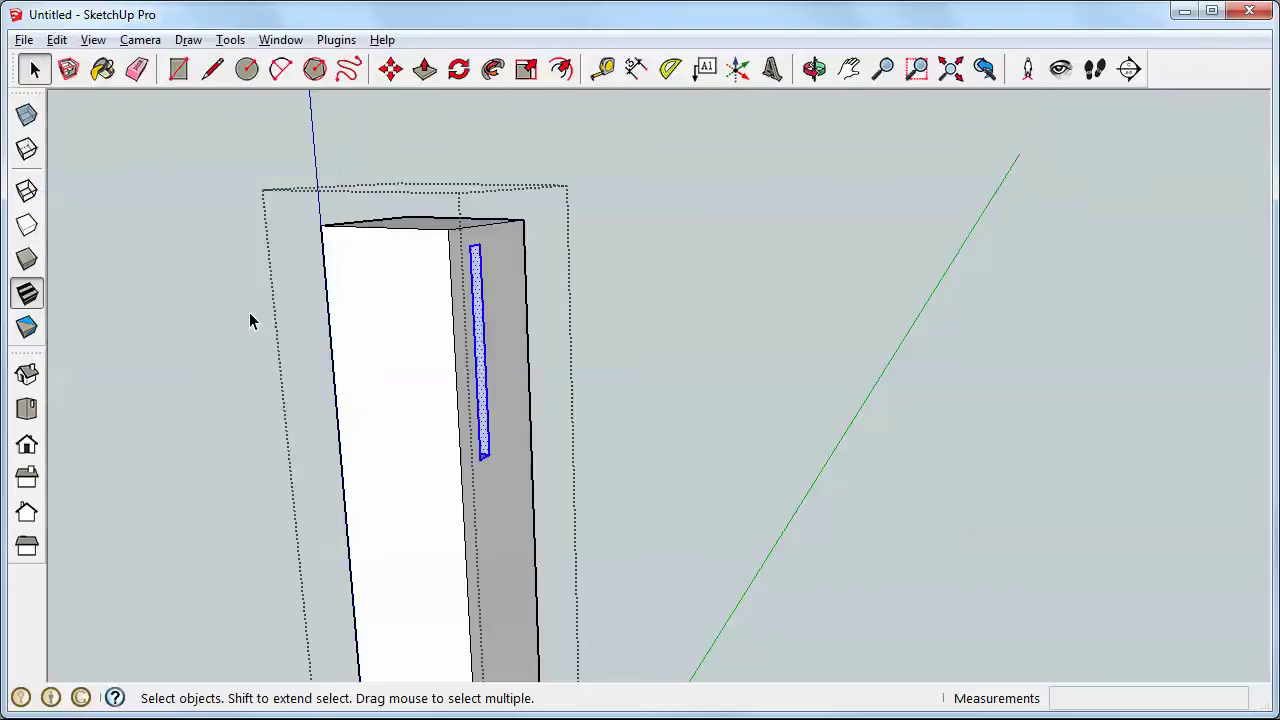
- Orbit around the leg to inspect the pasted tenon from the front, sides and above
{"action": "key", "text": "o"}
{"action": "left_click_drag", "start_coordinate": [513, 455], "coordinate": [323, 386]}
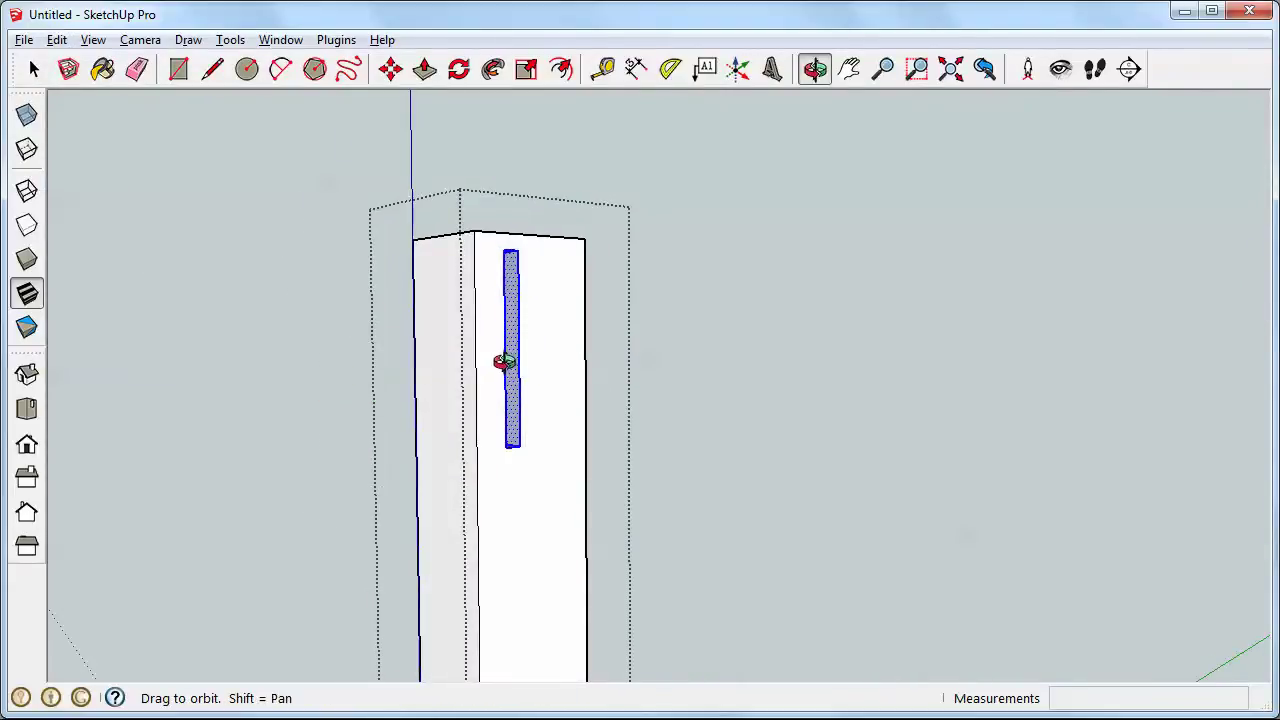
{"action": "left_click_drag", "start_coordinate": [503, 360], "coordinate": [491, 414]}
{"action": "left_click_drag", "start_coordinate": [543, 286], "coordinate": [657, 320]}
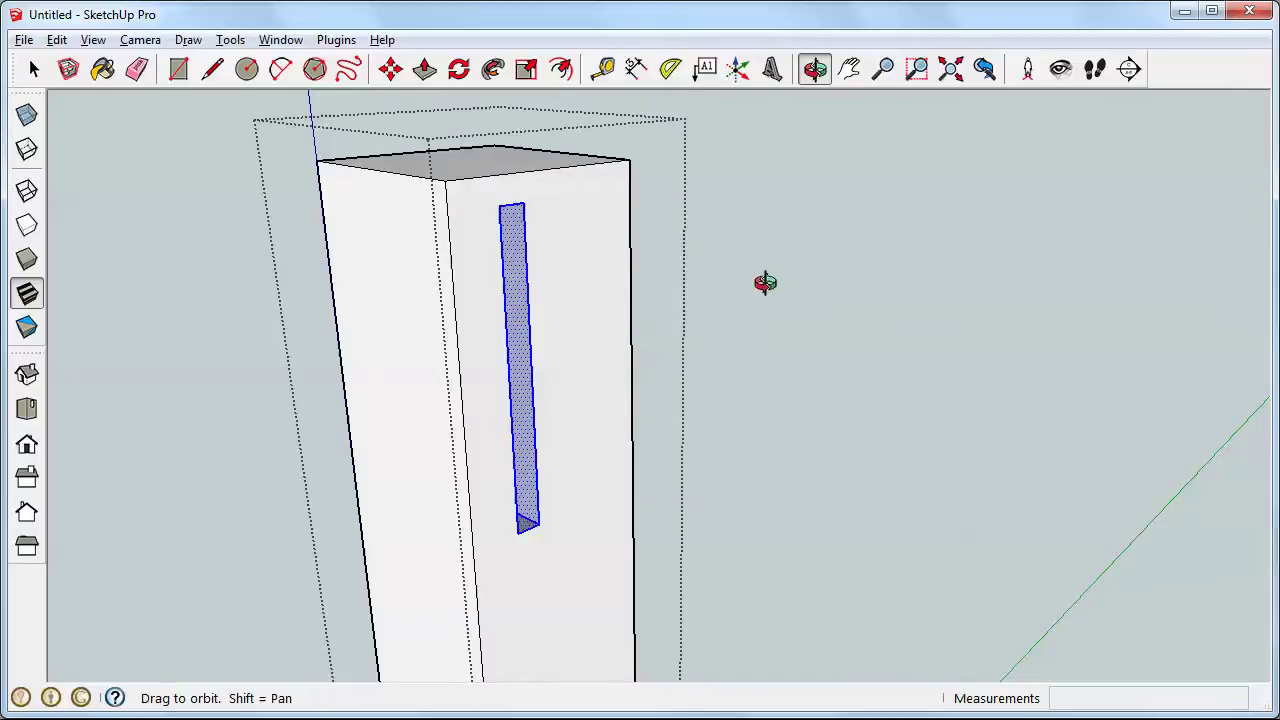
{"action": "key", "text": "space"}
- Select the leg's front face around the slot and apply Reverse Faces
{"action": "left_click", "coordinate": [667, 264]}
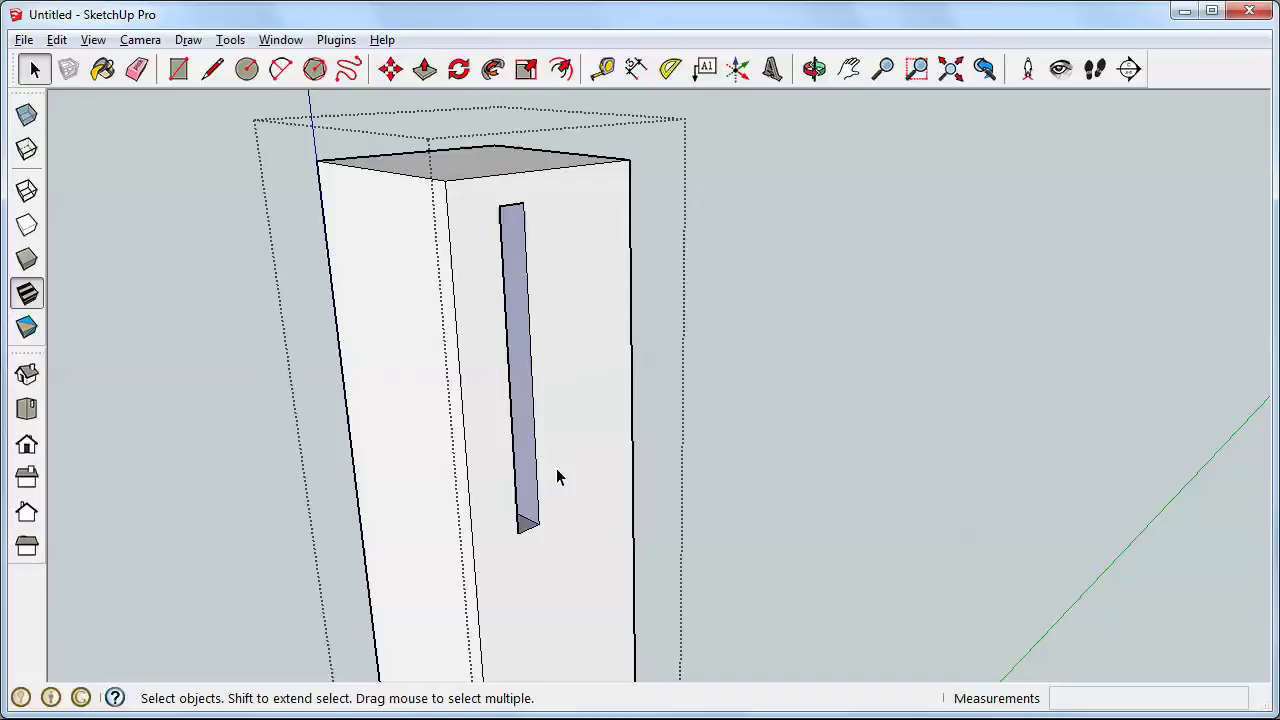
{"action": "left_click", "coordinate": [573, 347]}
{"action": "right_click", "coordinate": [576, 347]}
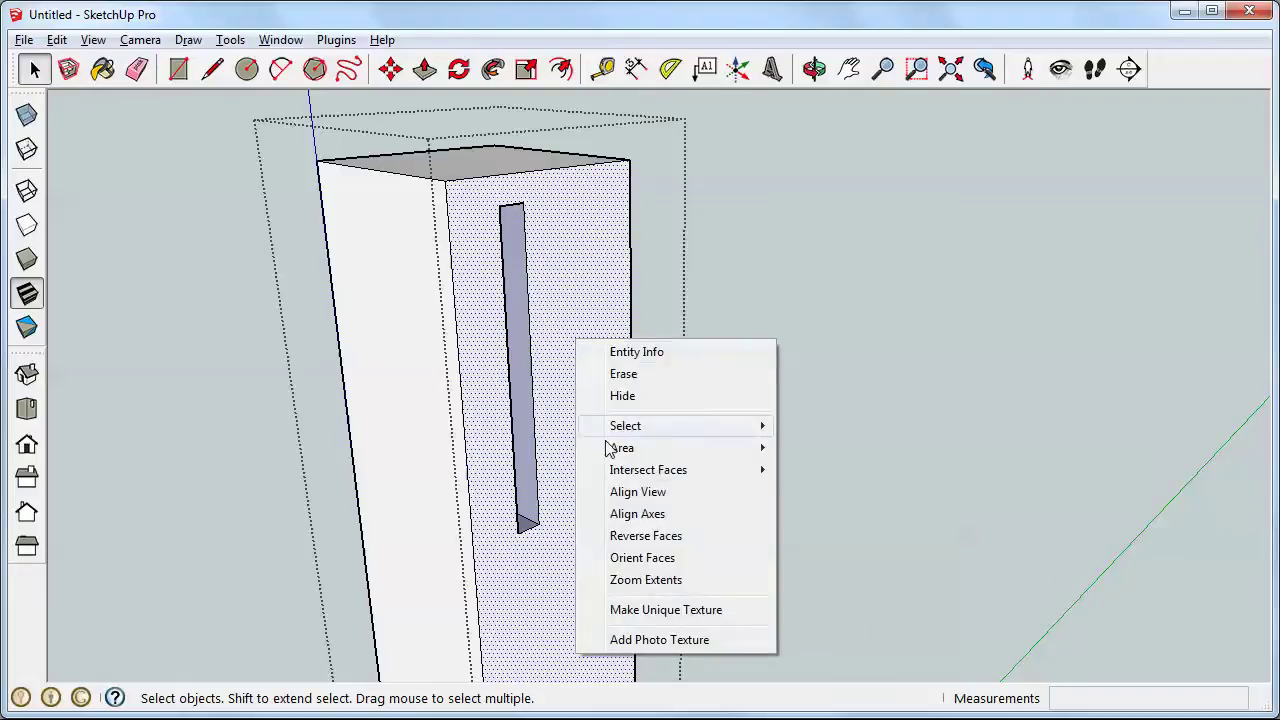
{"action": "left_click", "coordinate": [643, 537]}
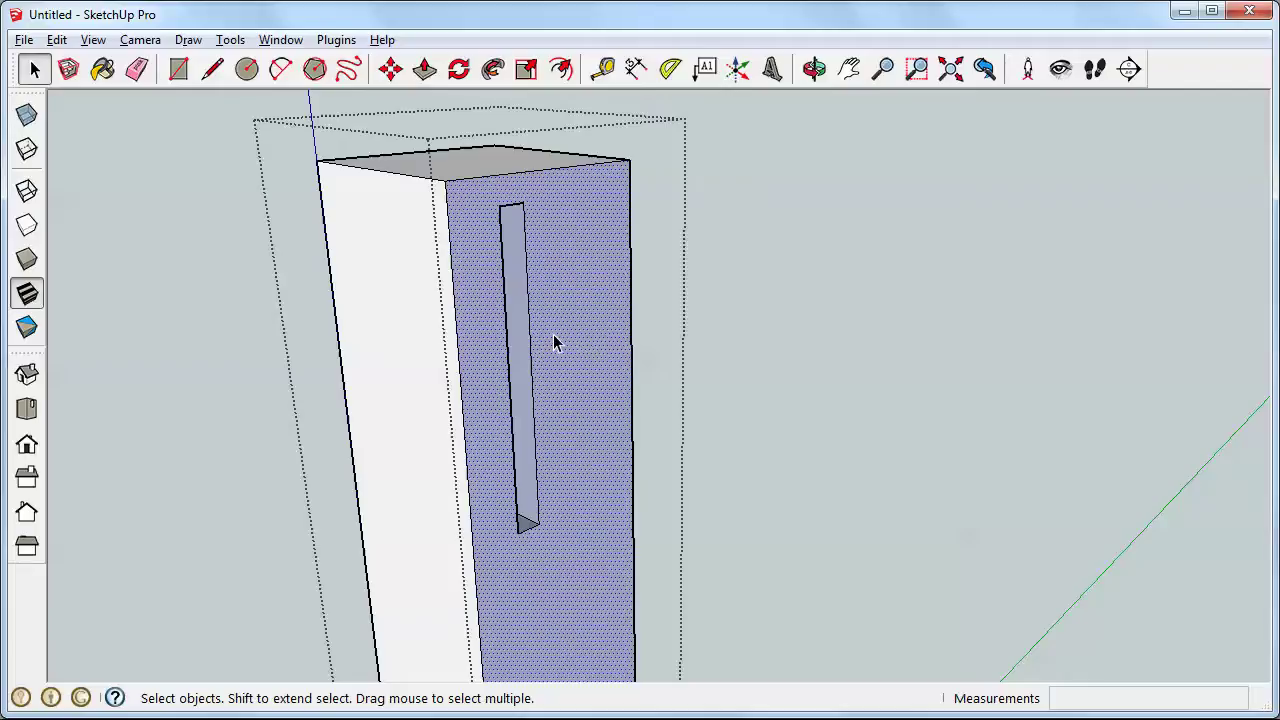
- Undo the reversal and apply Orient Faces to the leg's faces
{"action": "key", "text": "ctrl+z"}
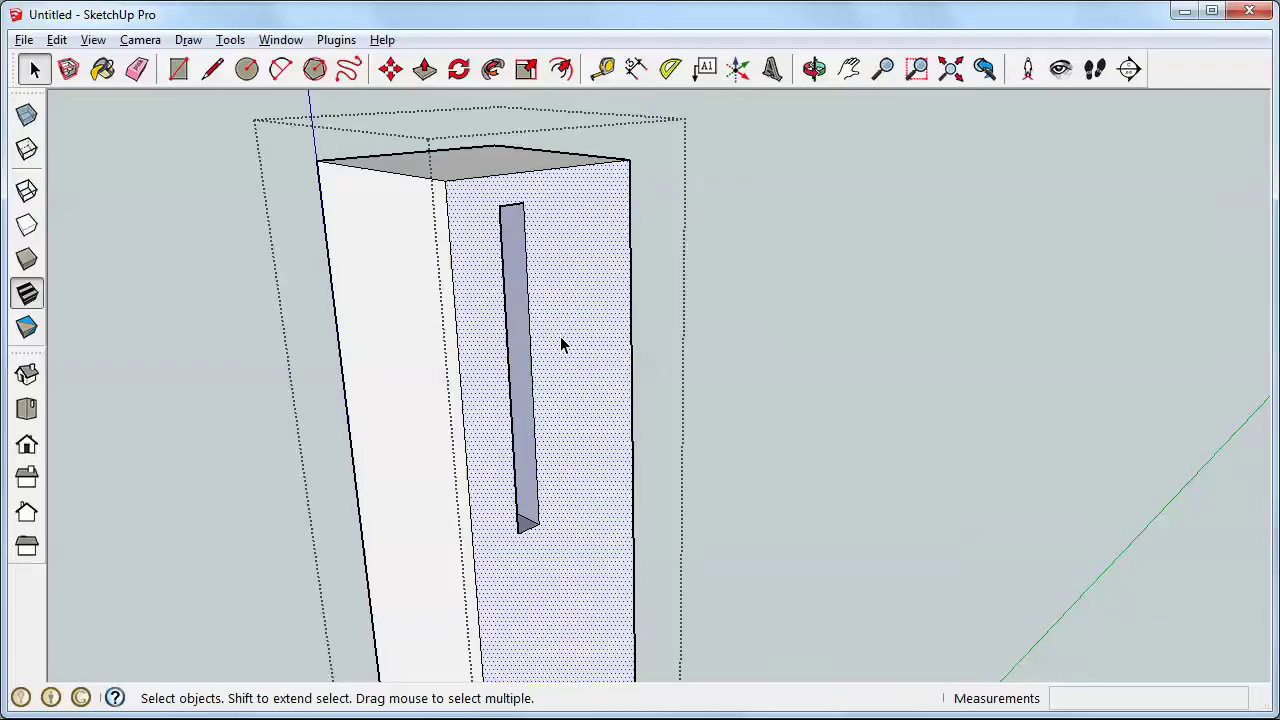
{"action": "right_click", "coordinate": [561, 343]}
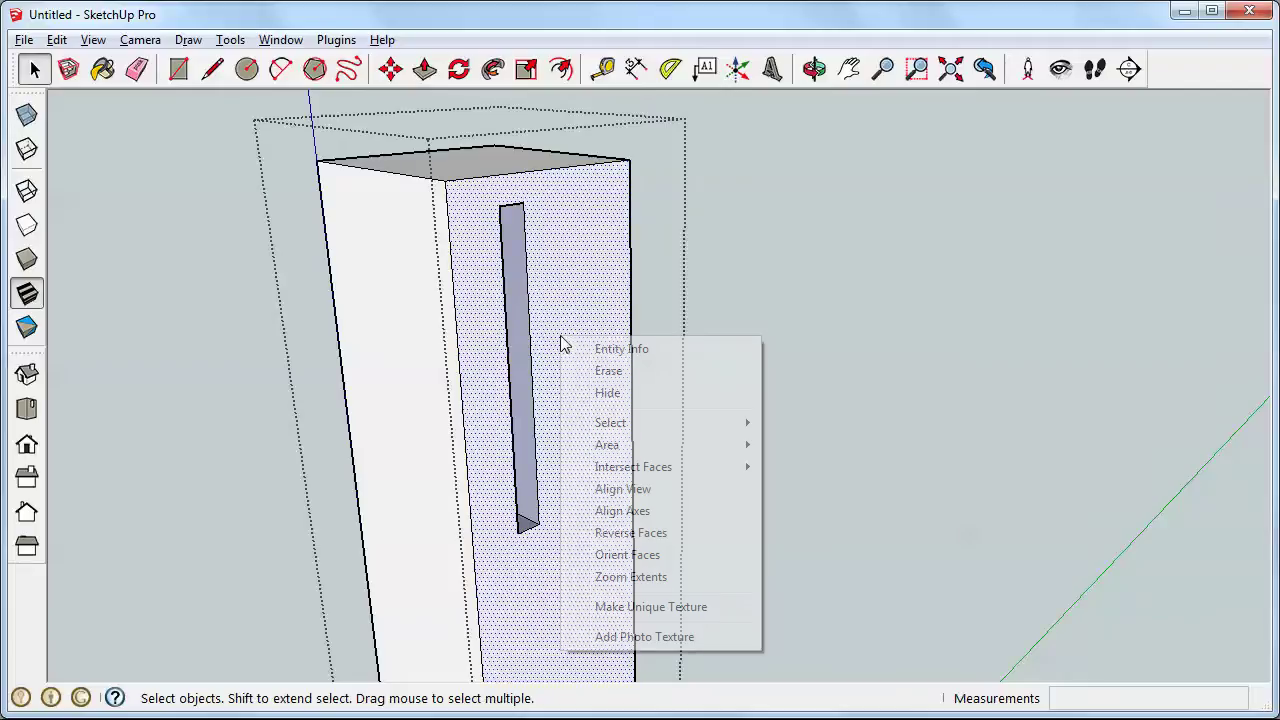
{"action": "left_click", "coordinate": [645, 557]}
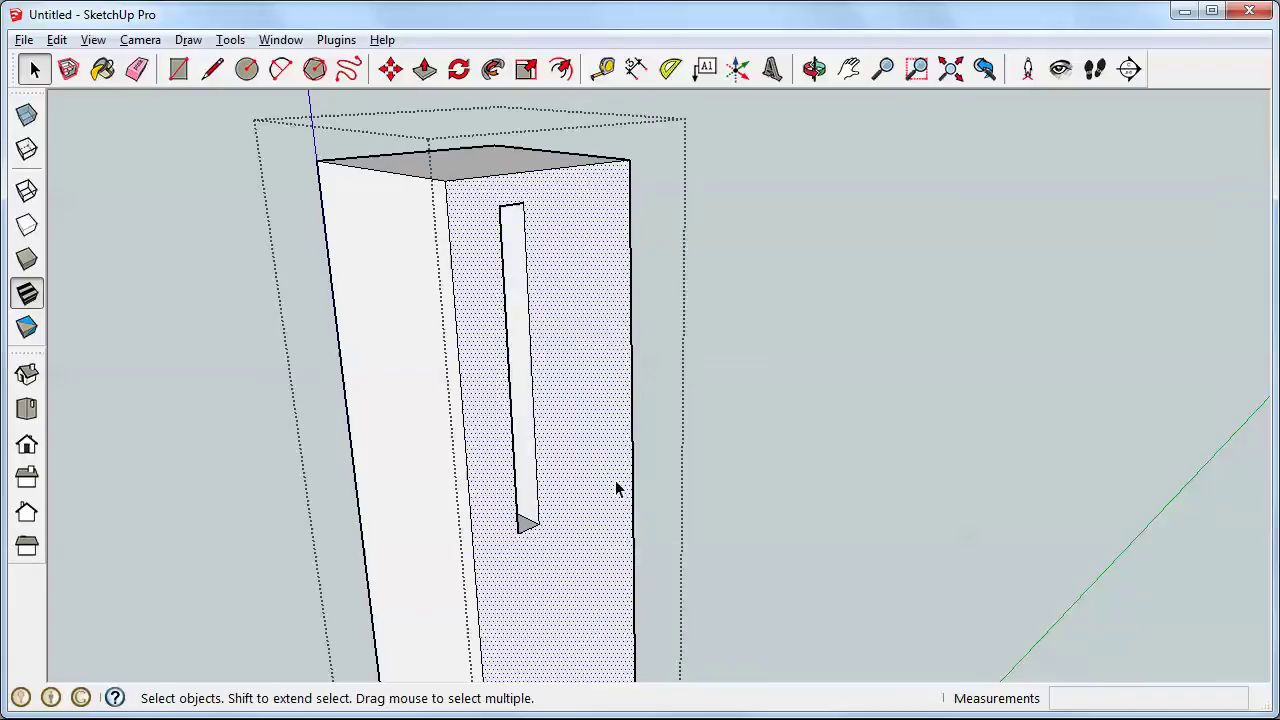
- Orbit around the leg to confirm the faces, then close the leg group
{"action": "key", "text": "o"}
{"action": "left_click_drag", "start_coordinate": [623, 381], "coordinate": [400, 380]}
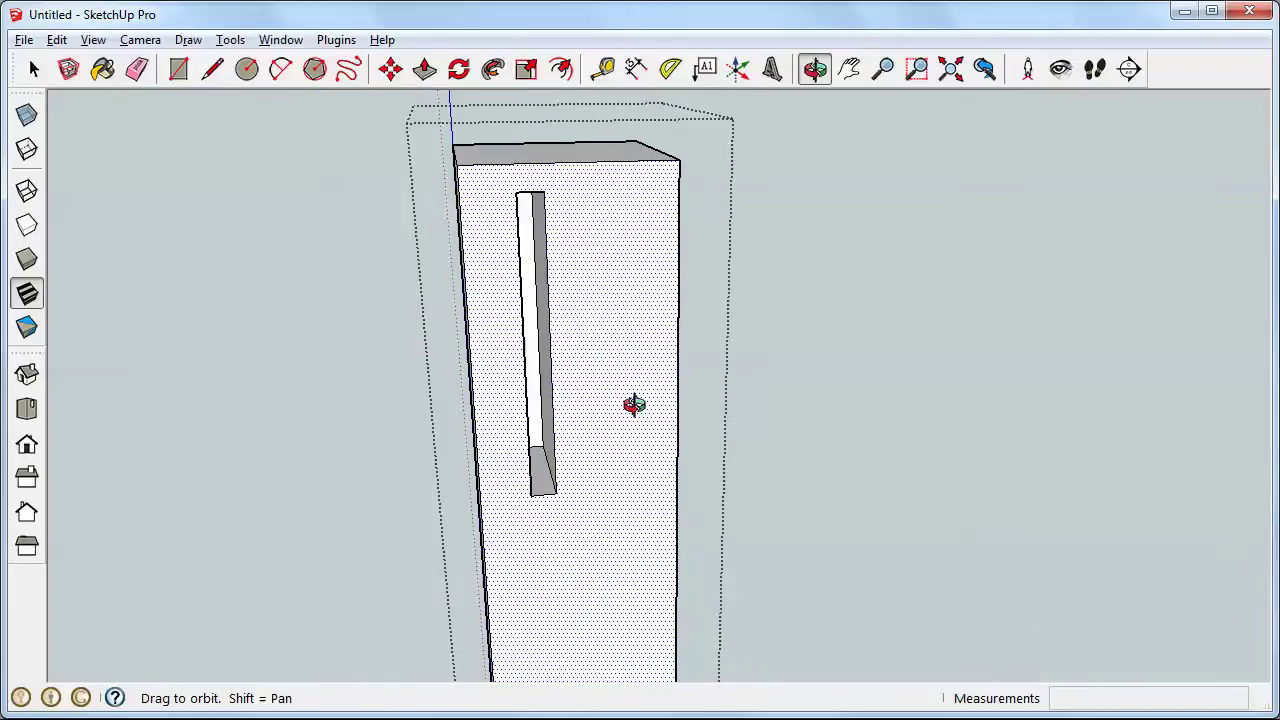
{"action": "left_click_drag", "start_coordinate": [634, 406], "coordinate": [789, 371]}
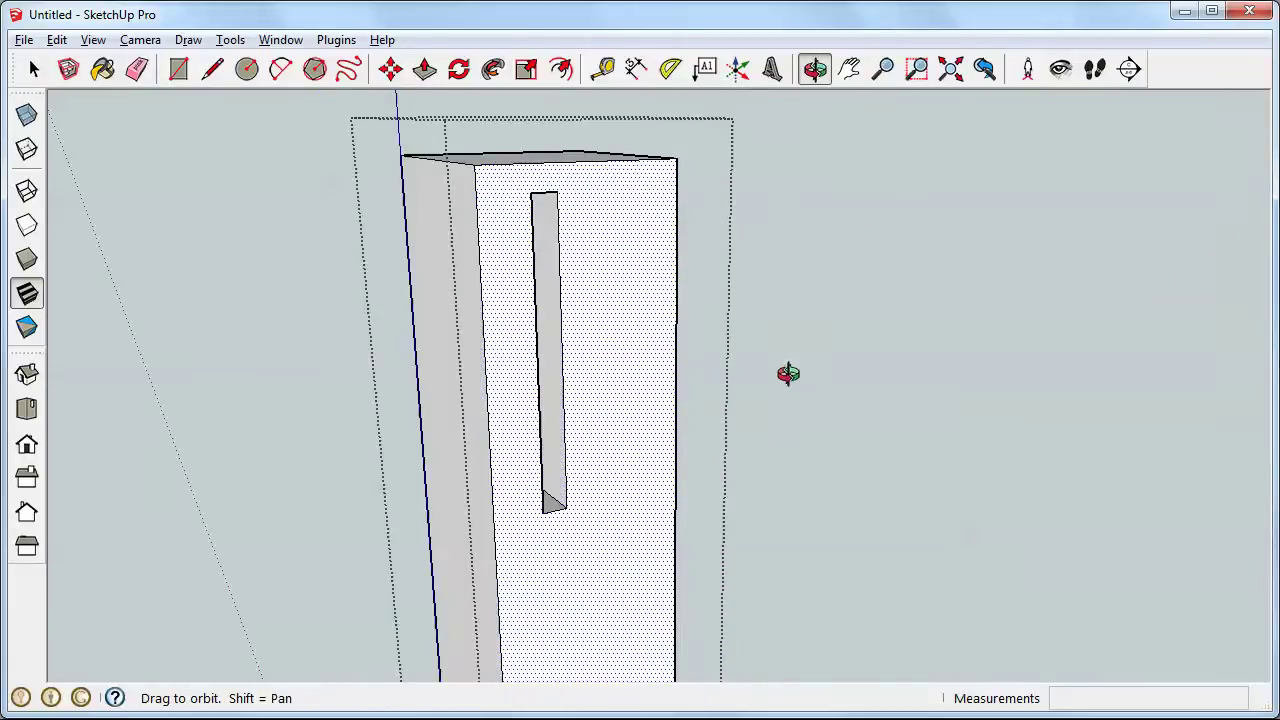
{"action": "key", "text": "space"}
{"action": "left_click", "coordinate": [806, 158]}
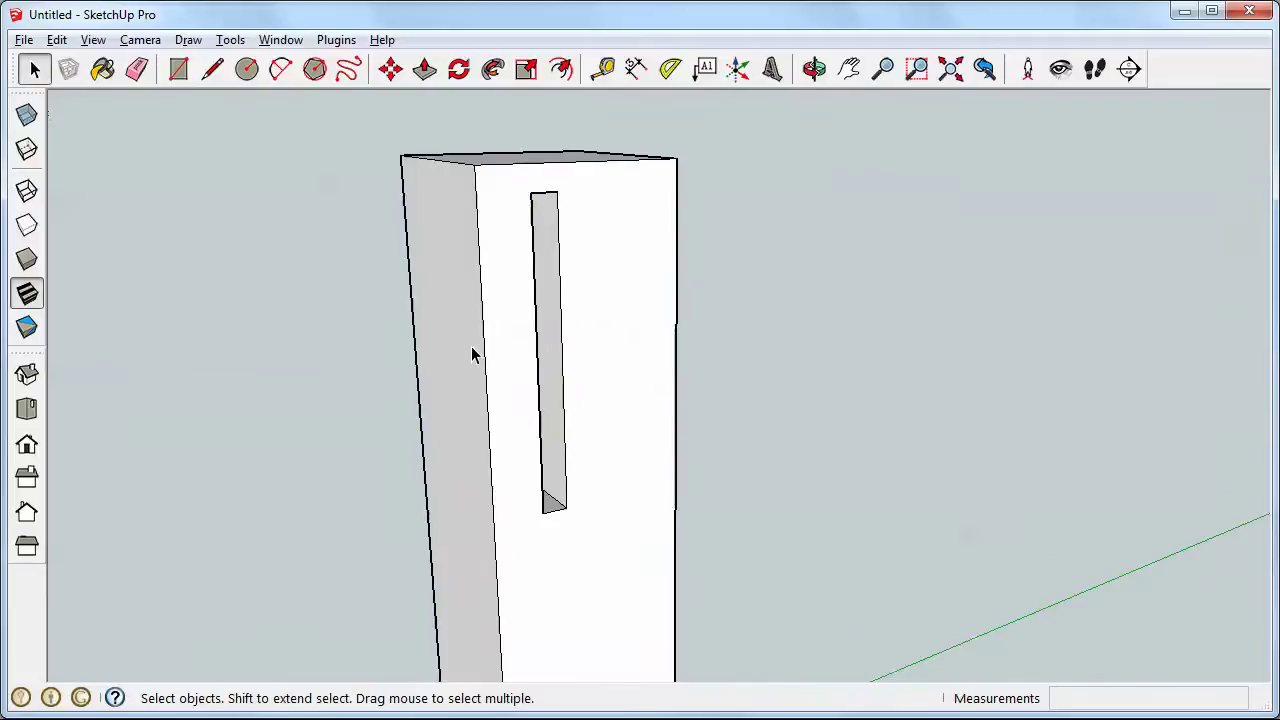
- Make the apron visible again over the leg's mortise and inspect the apron-leg joint
{"action": "scroll", "coordinate": [471, 346], "scroll_direction": "down", "scroll_amount": 3}
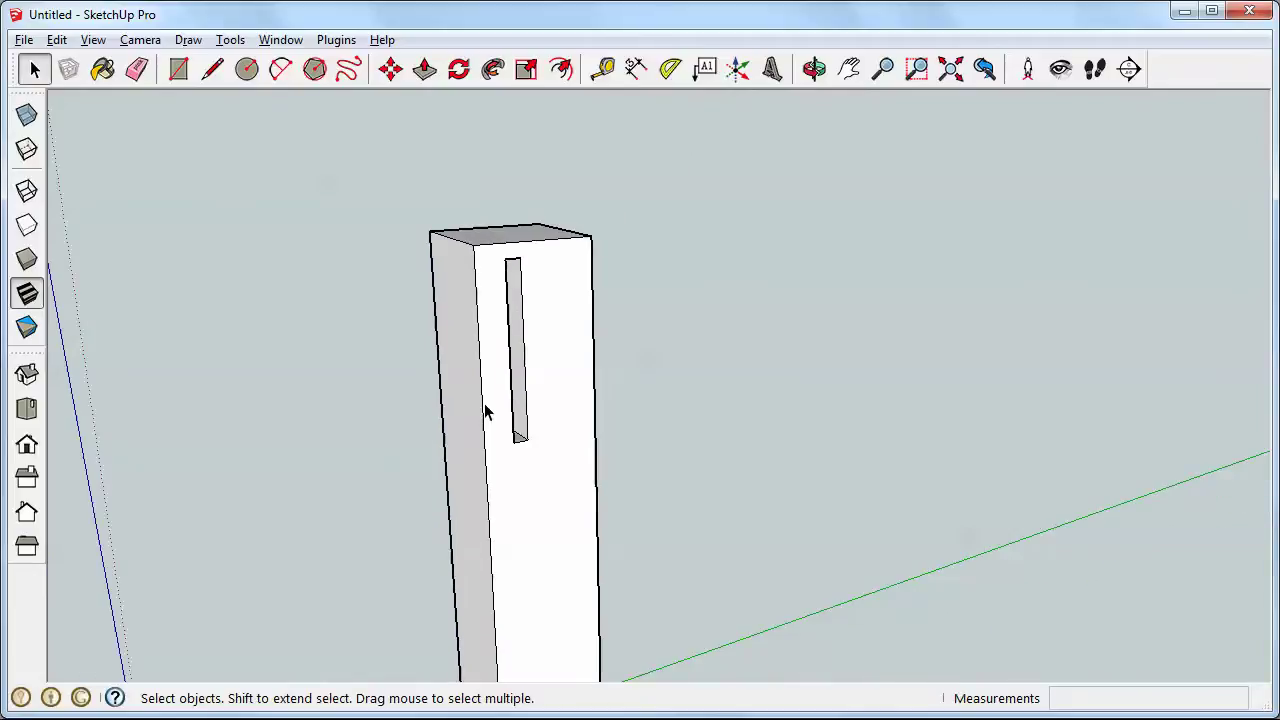
{"action": "key", "text": "ctrl+z"}
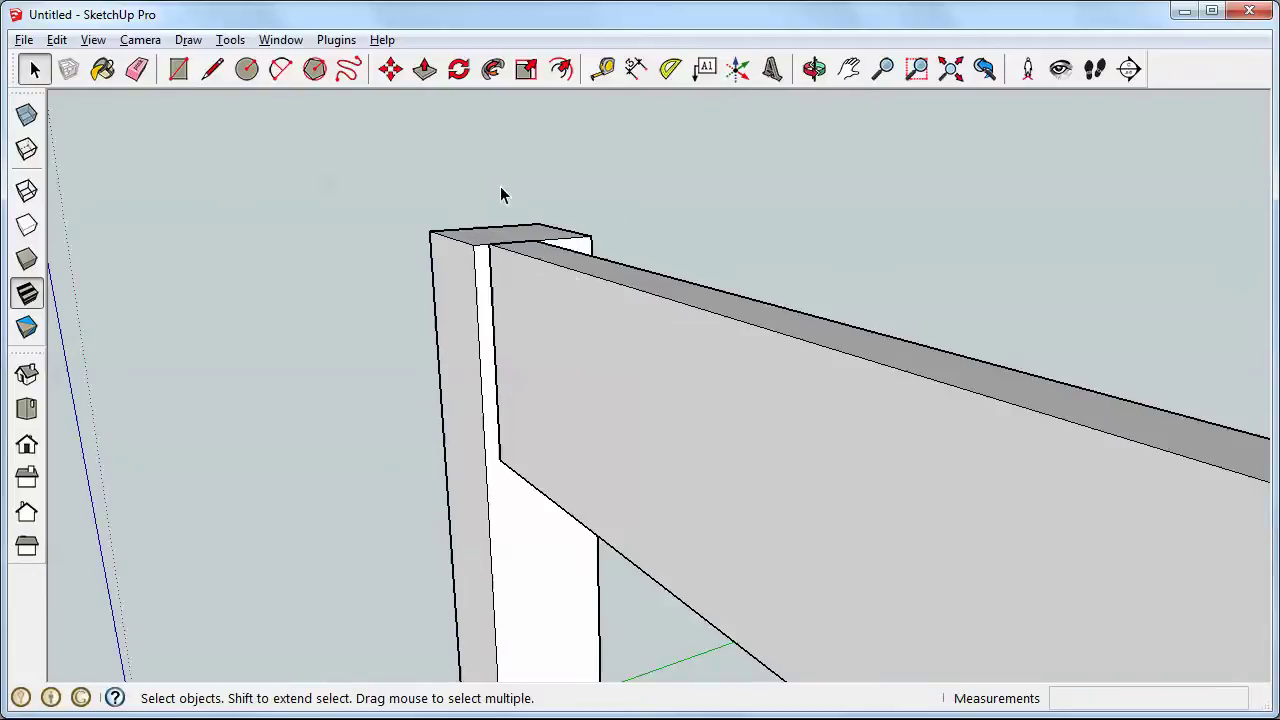
{"action": "scroll", "coordinate": [488, 180], "scroll_direction": "down", "scroll_amount": 1}
{"action": "scroll", "coordinate": [555, 337], "scroll_direction": "down", "scroll_amount": 1}
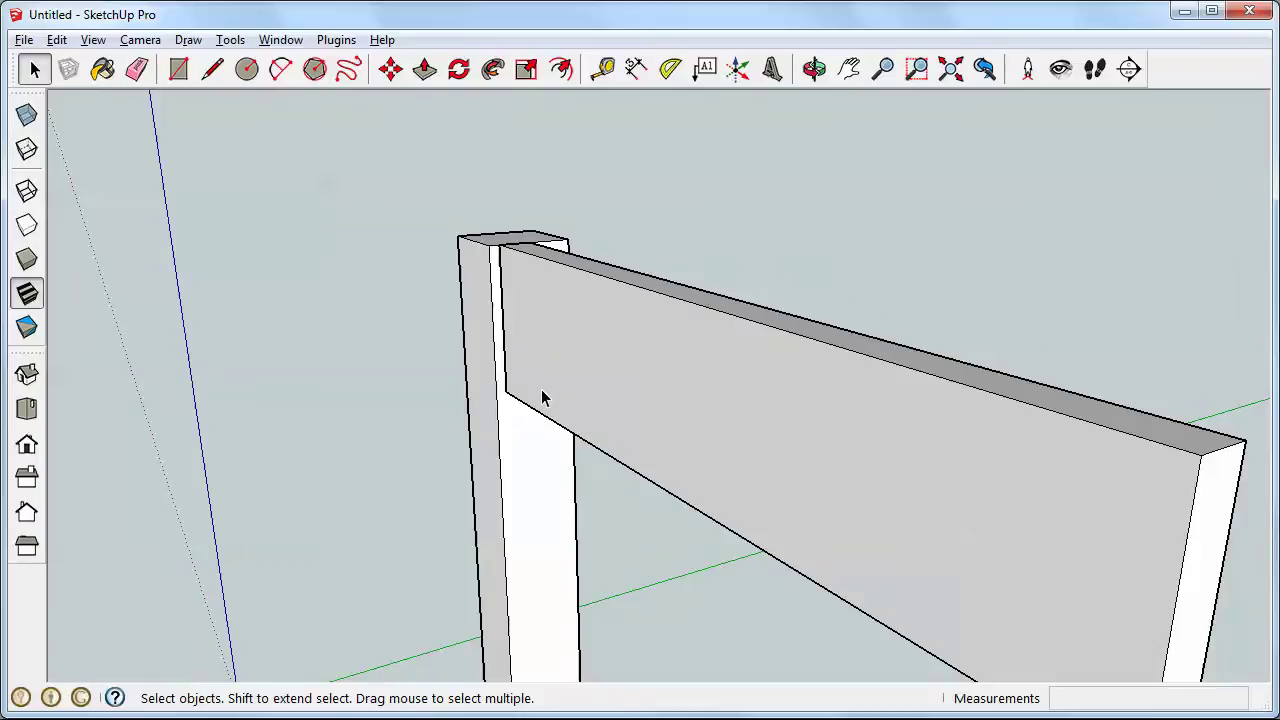
{"action": "middle_click_drag", "start_coordinate": [574, 389], "coordinate": [723, 503]}
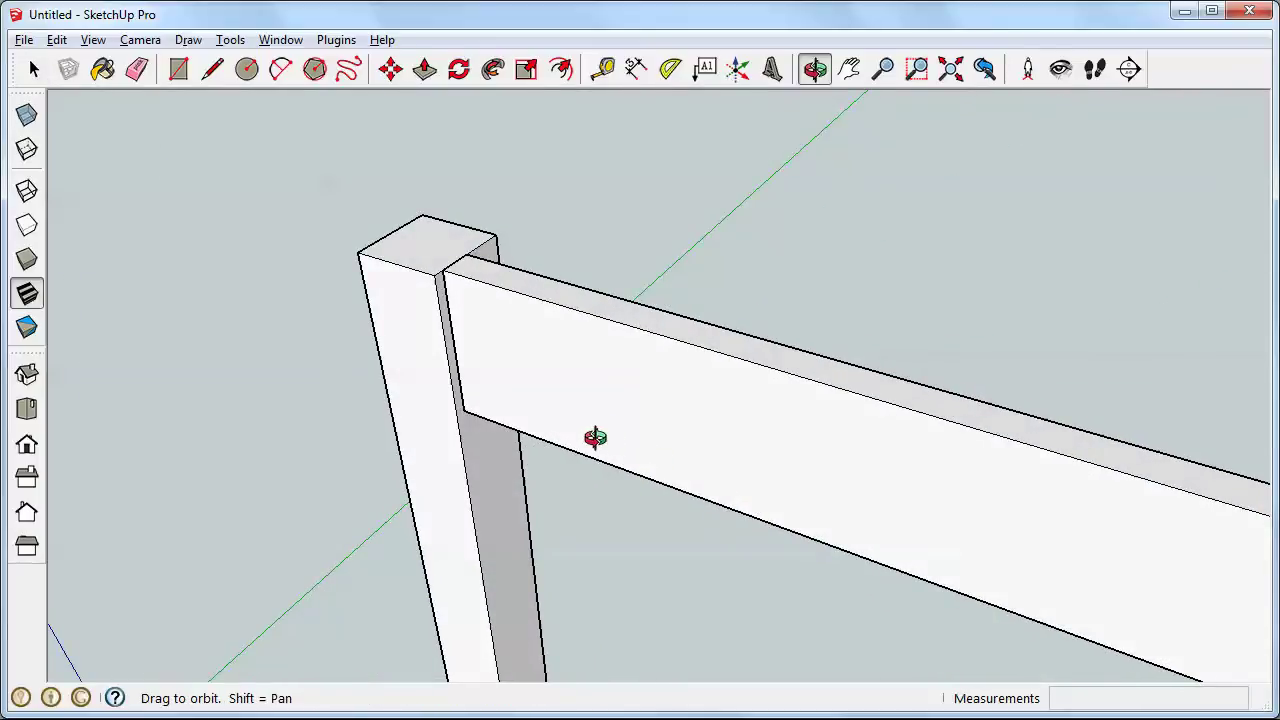